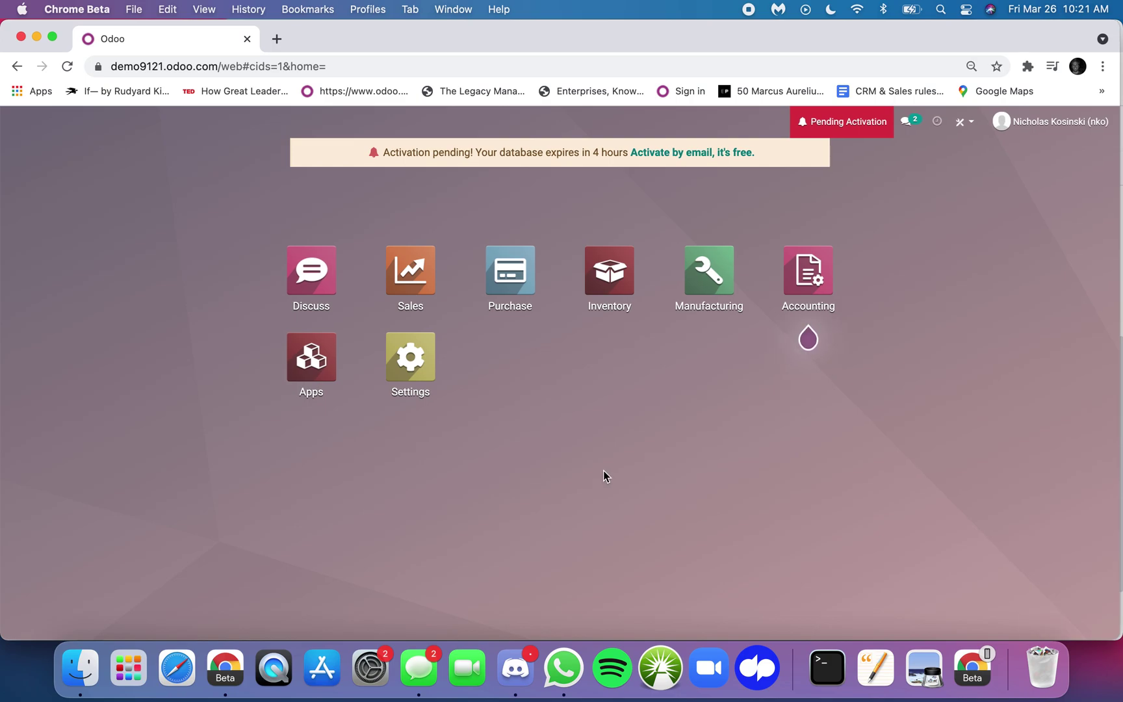
Find the 'unit' settings, enable Units of Measure, and save the change
text(setting)
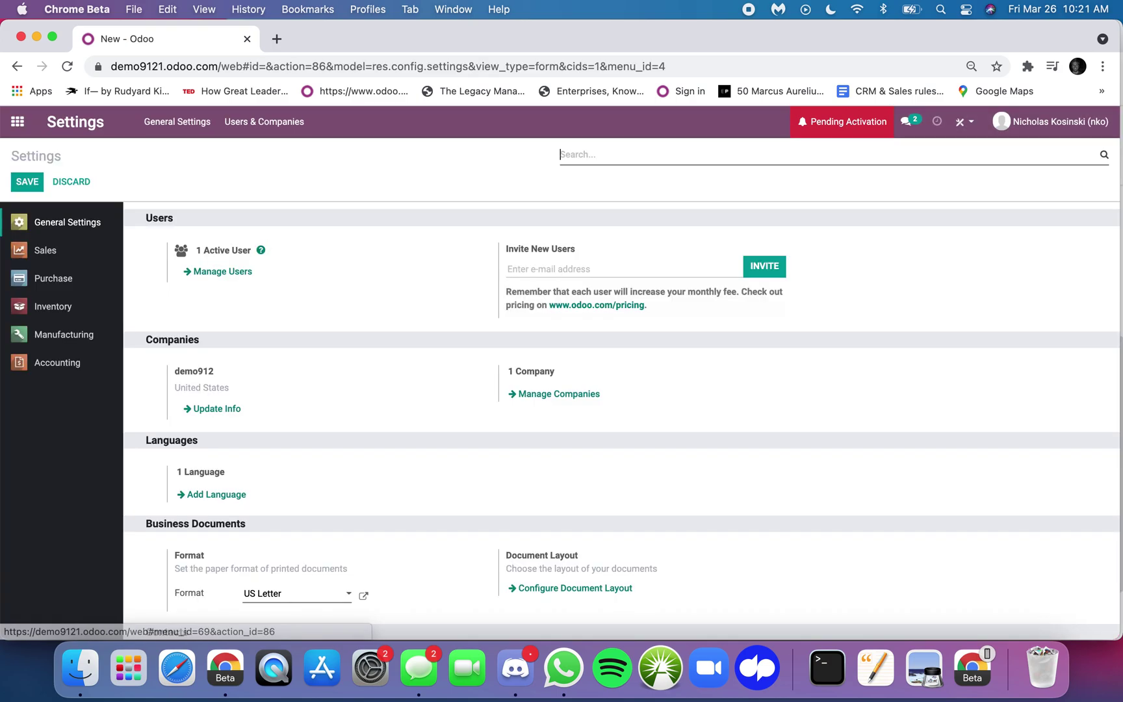
text(unit)
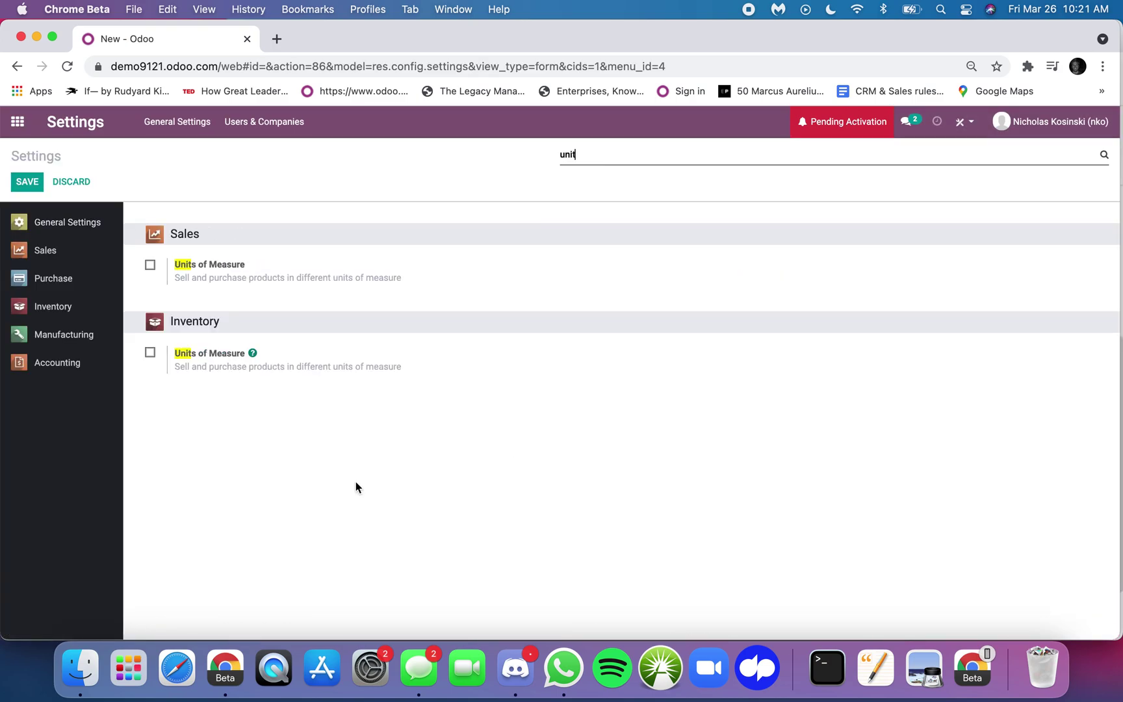
click(150, 265)
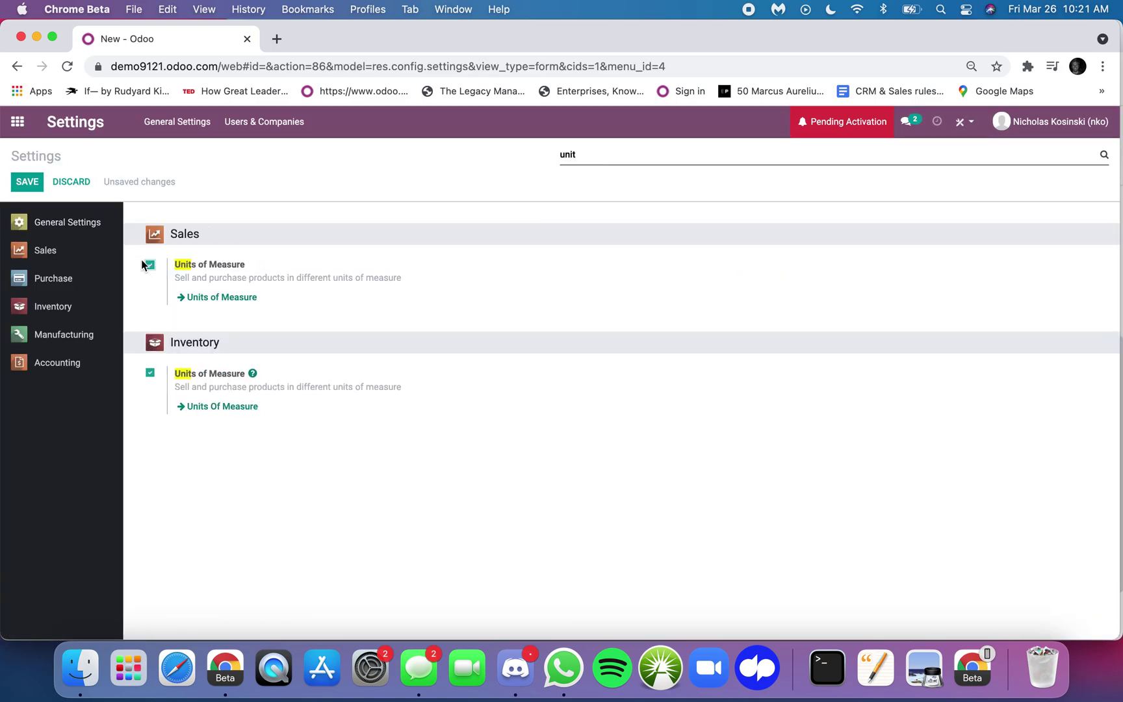
click(27, 182)
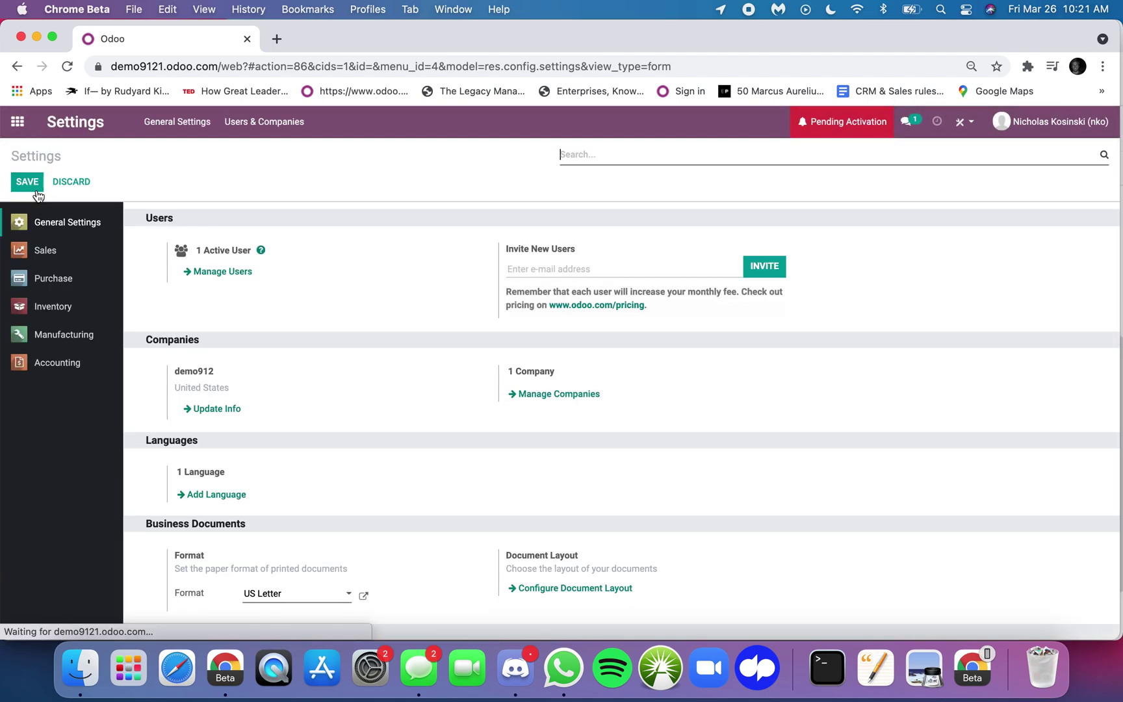
Navigate through Sales products to the Units of Measure configuration list
click(18, 122)
text(prod)
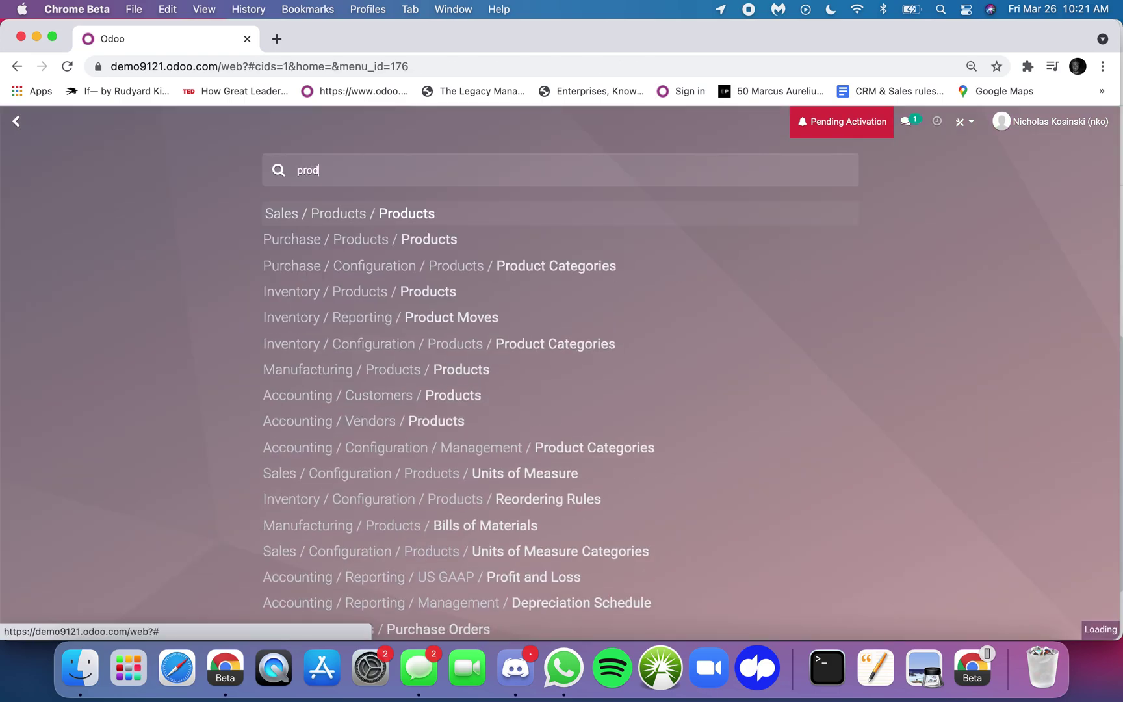
key(Return)
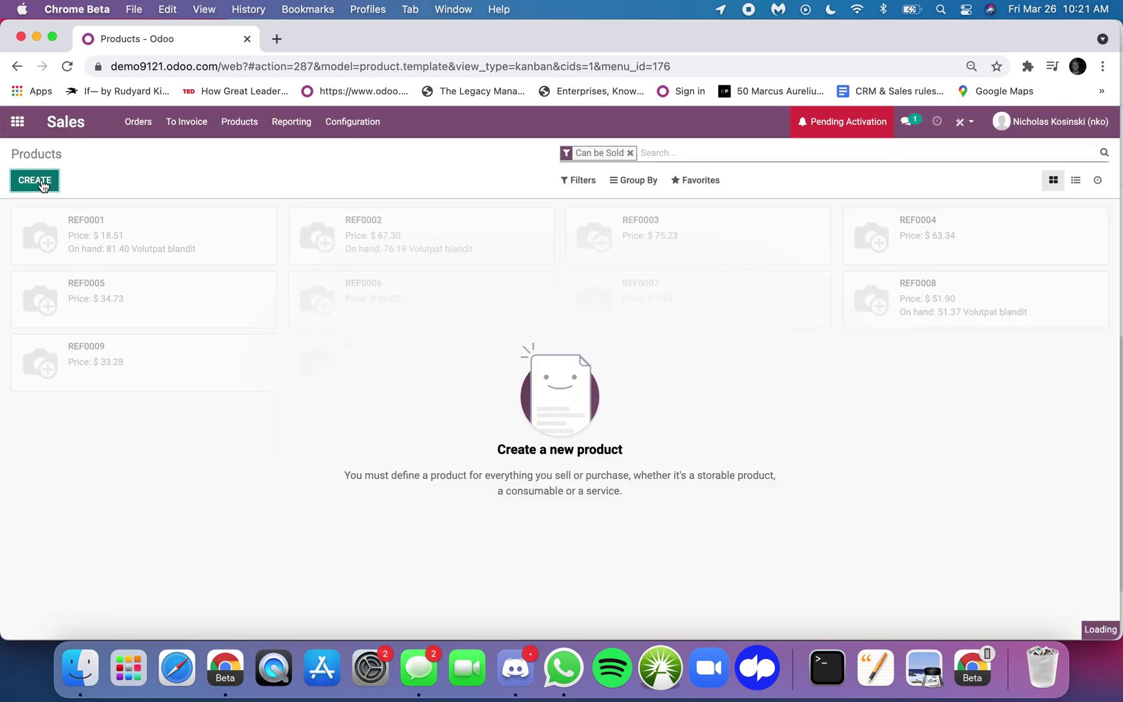
click(43, 186)
click(368, 129)
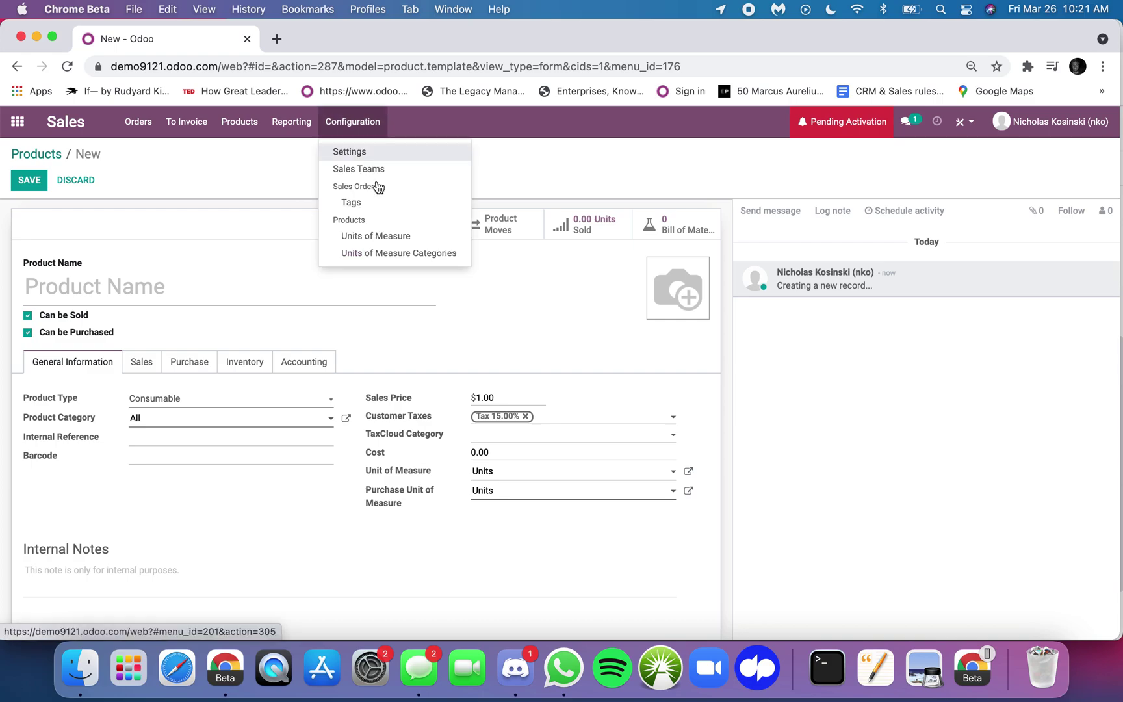
click(377, 236)
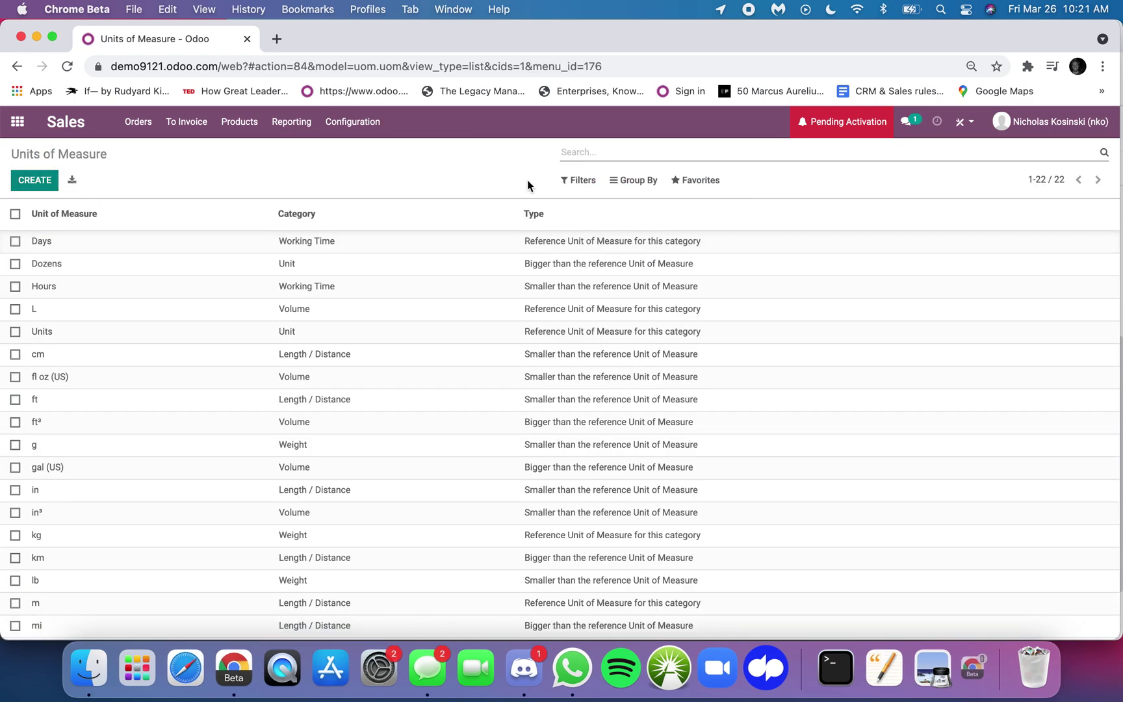
Create the Pallet unit in the Unit category, type Bigger, ratio 1000, and save
click(35, 180)
text(Pallet)
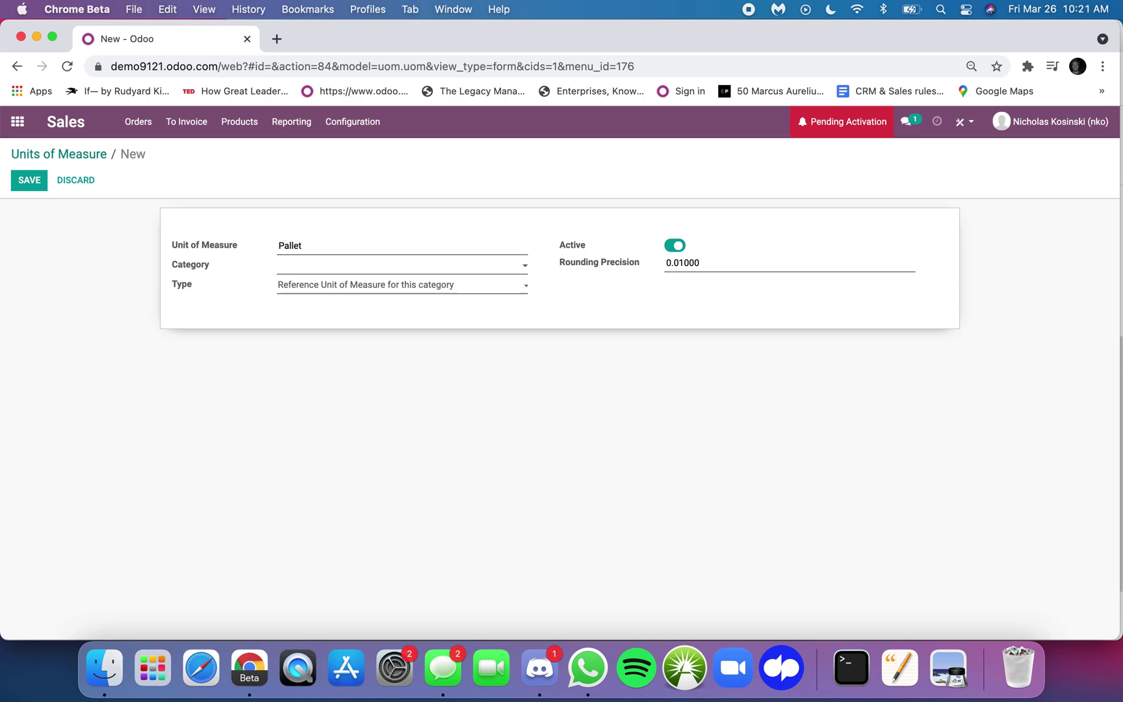
click(305, 268)
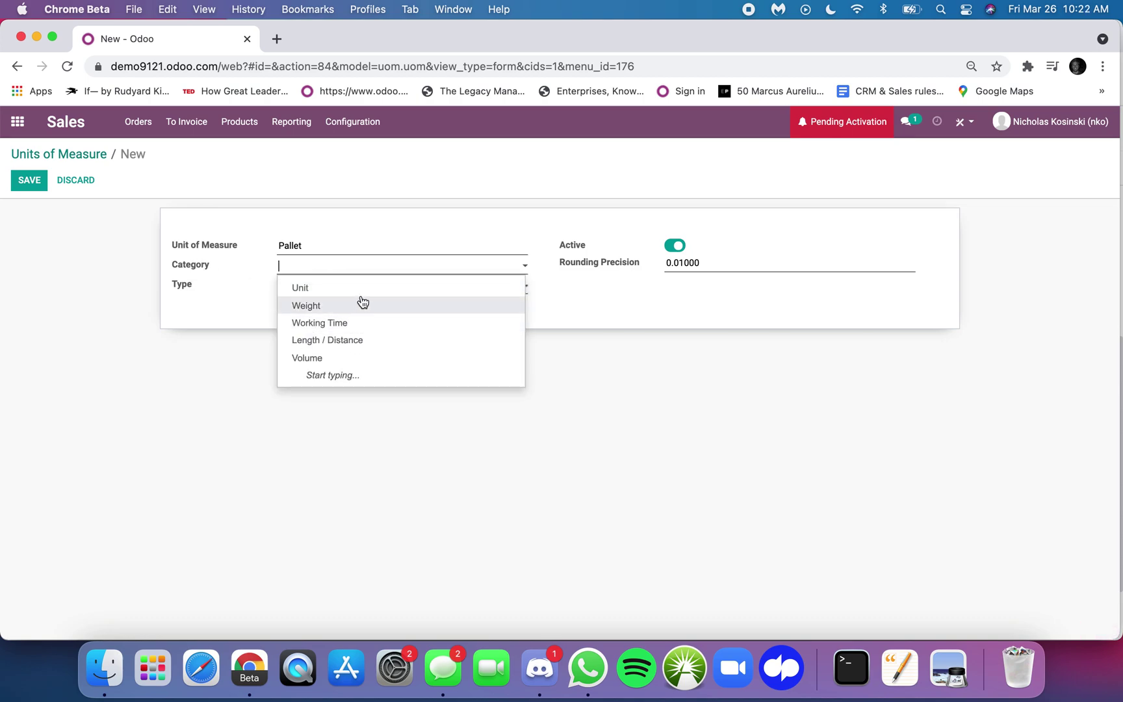
click(314, 291)
click(314, 291)
click(363, 268)
drag(354, 304, 176, 309)
text(1000)
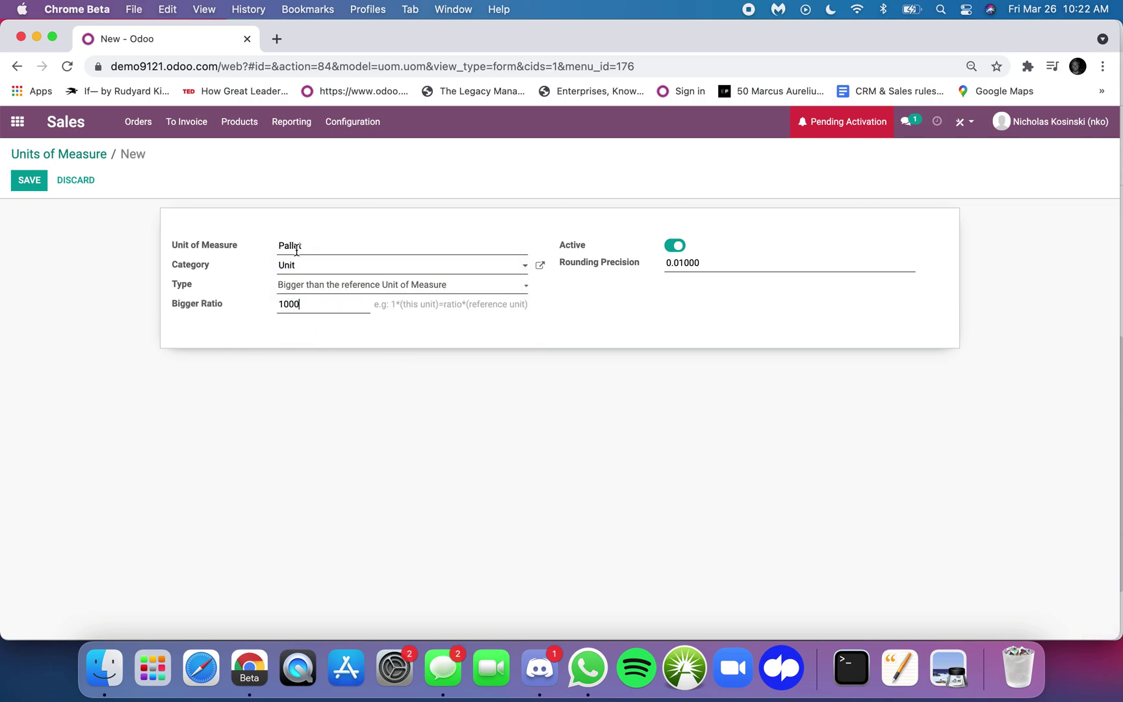
click(38, 187)
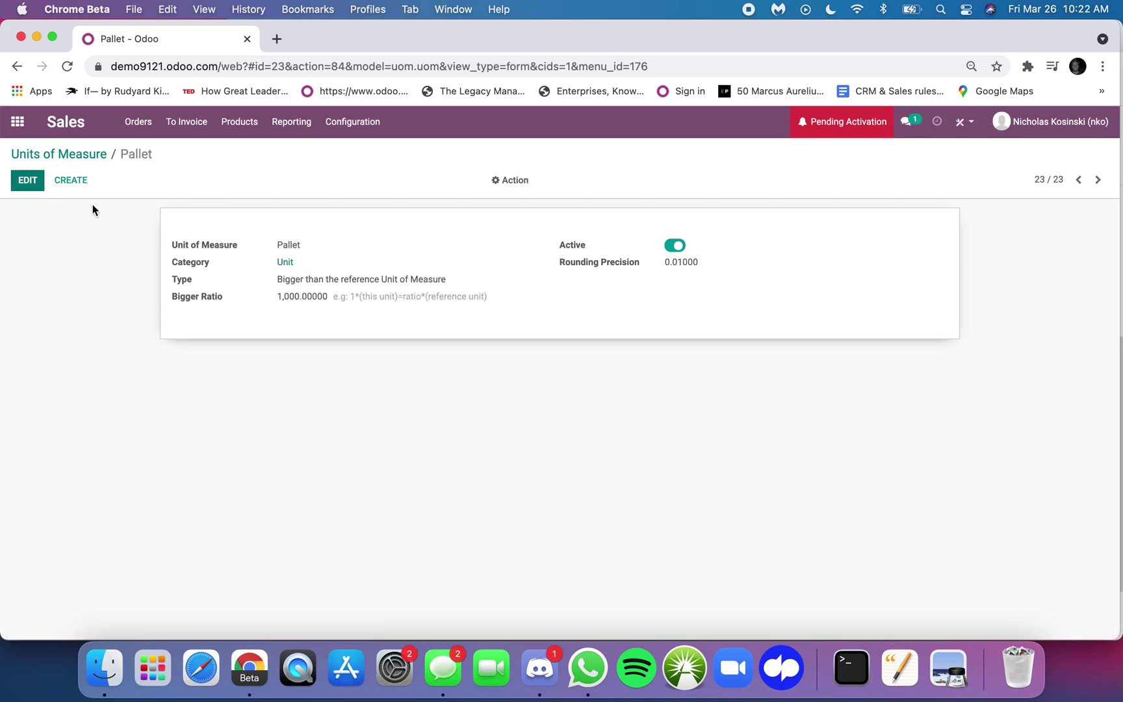
Start a new product named Apple with Pallet as its purchase unit of measure
click(239, 122)
click(251, 150)
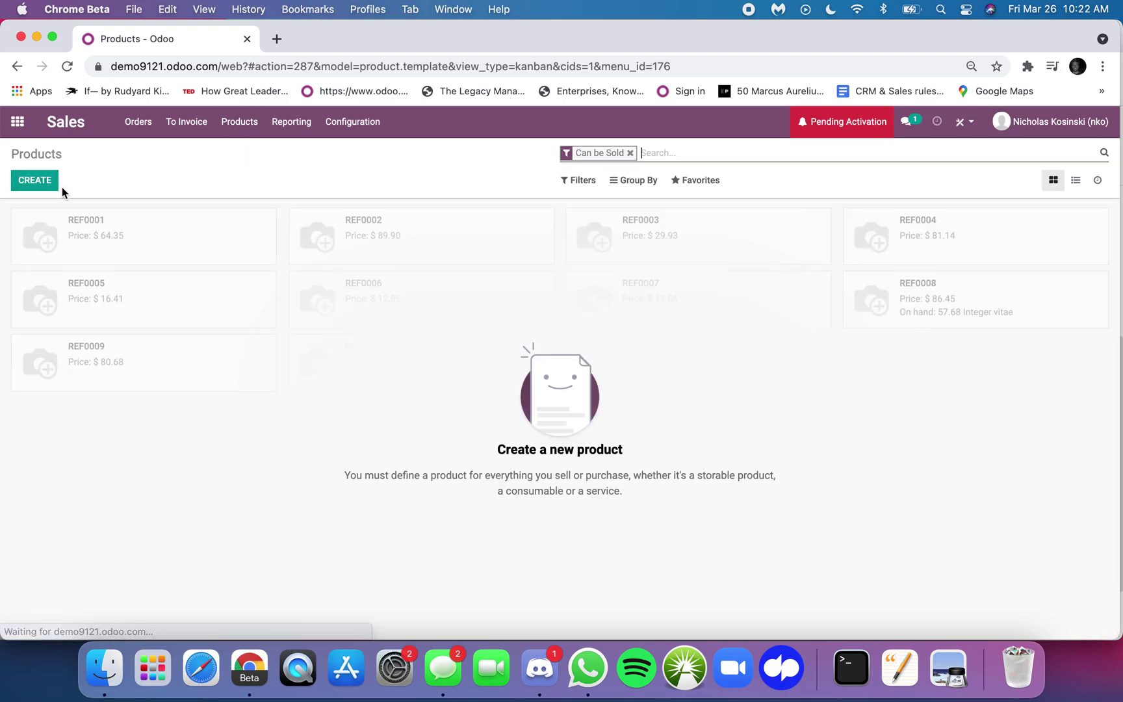
click(21, 186)
text(app)
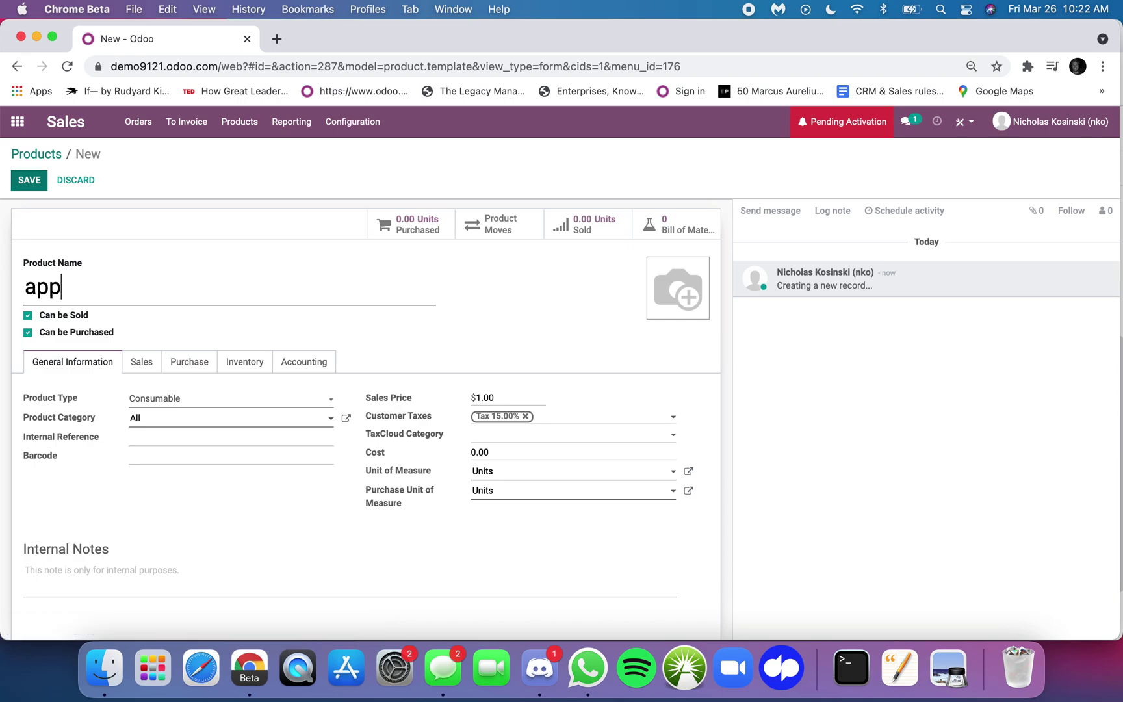
key(BackSpace)
key(BackSpace)
key(BackSpace)
text(Apple)
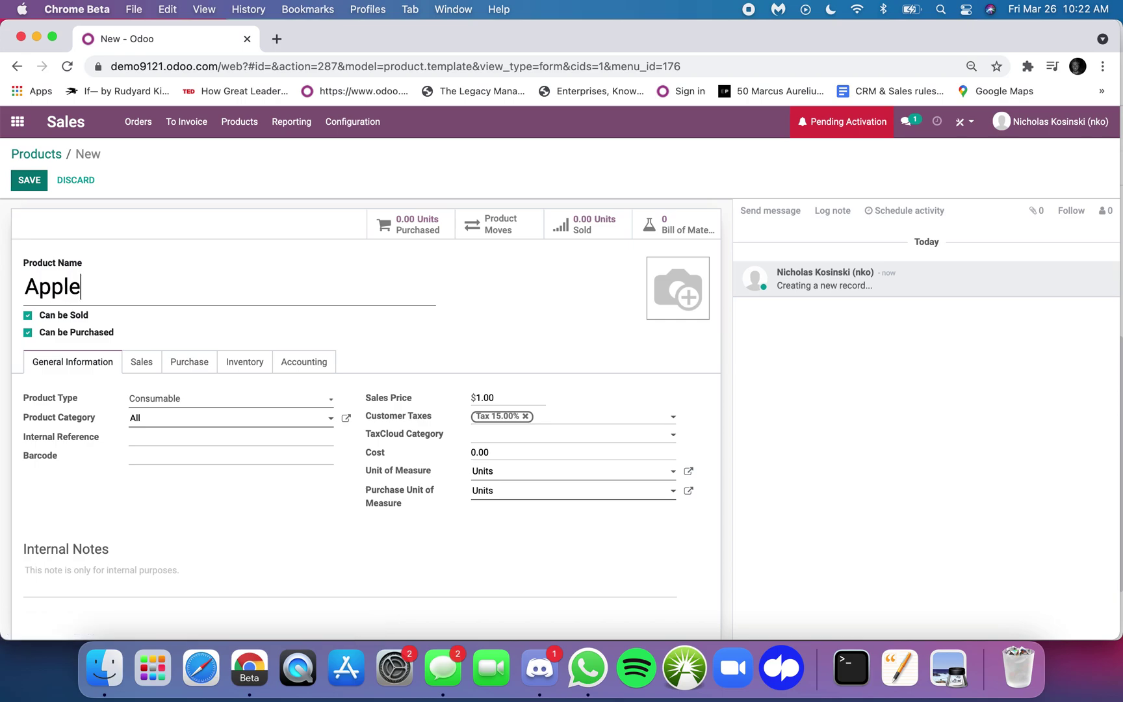
click(494, 492)
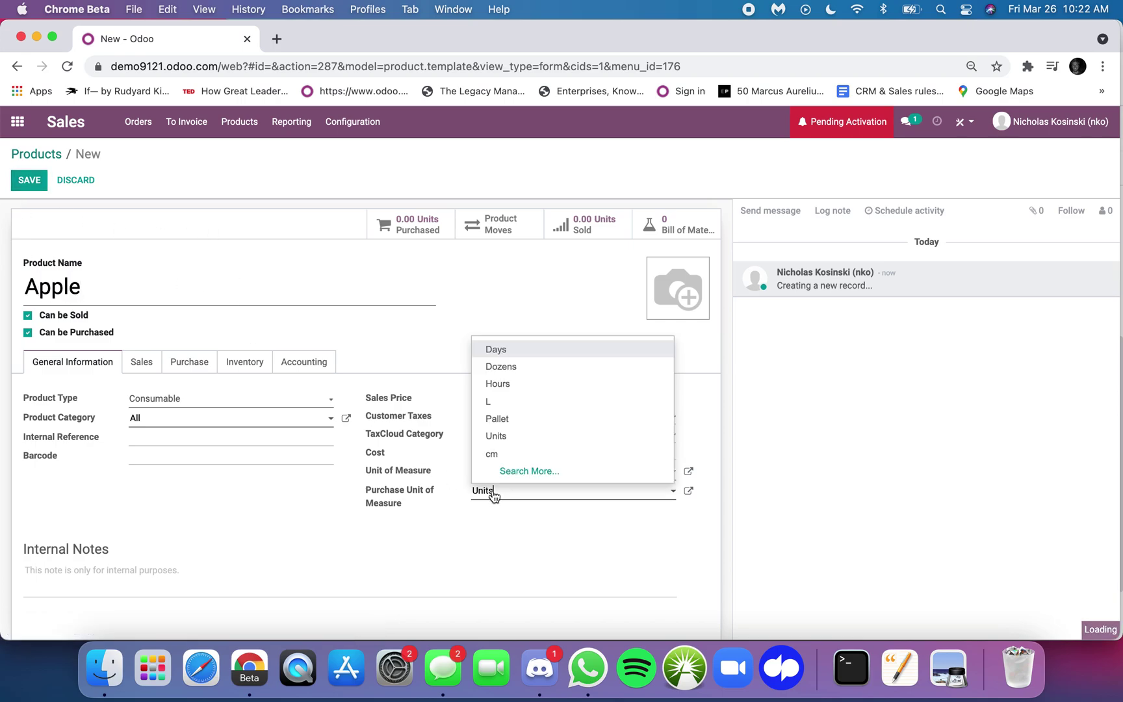
click(494, 492)
text(pall)
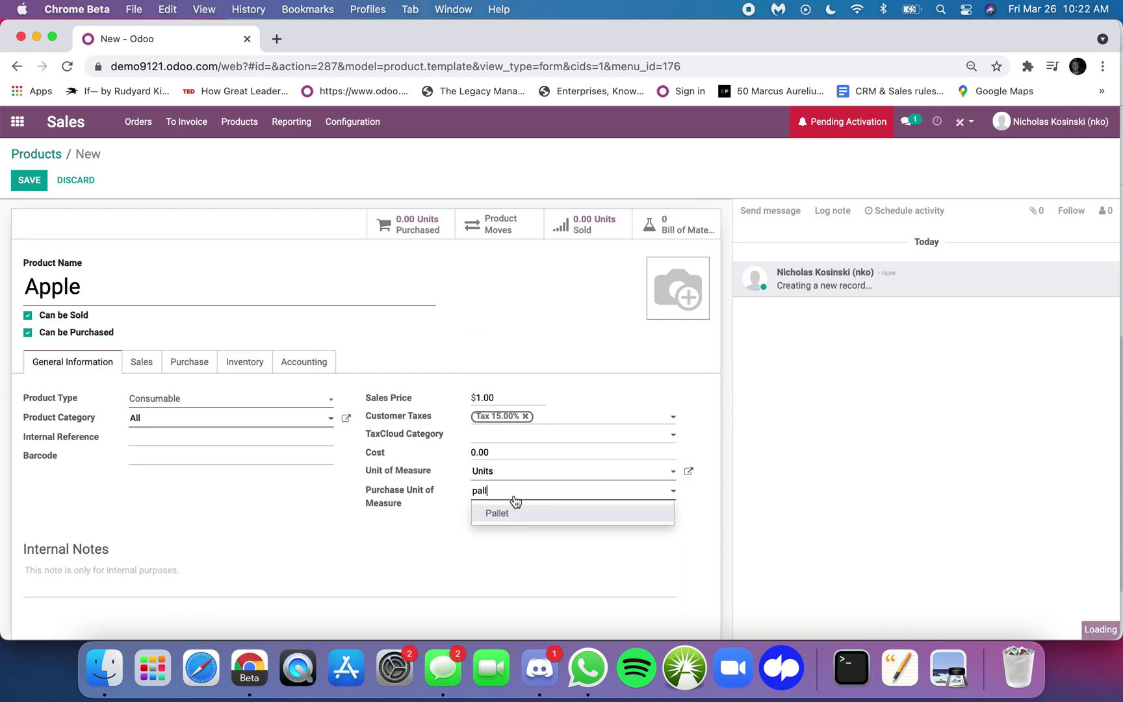
click(513, 510)
Make Apple a storable product with cost 20, save it, and start another product
click(233, 404)
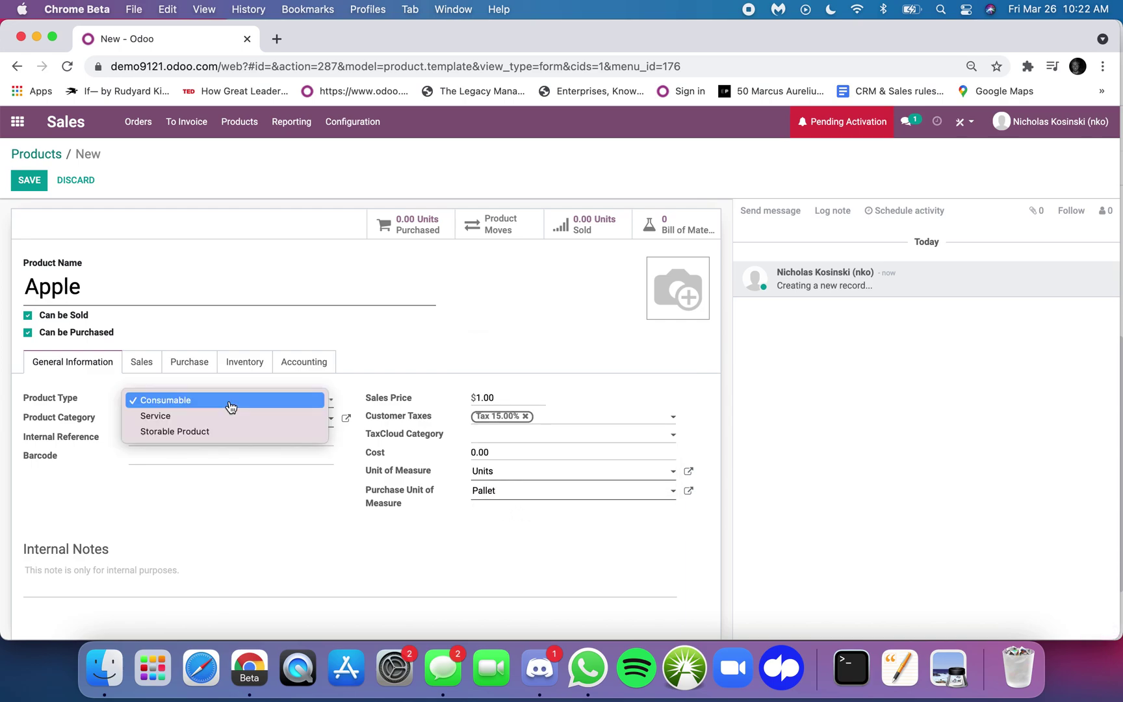
click(309, 432)
click(502, 473)
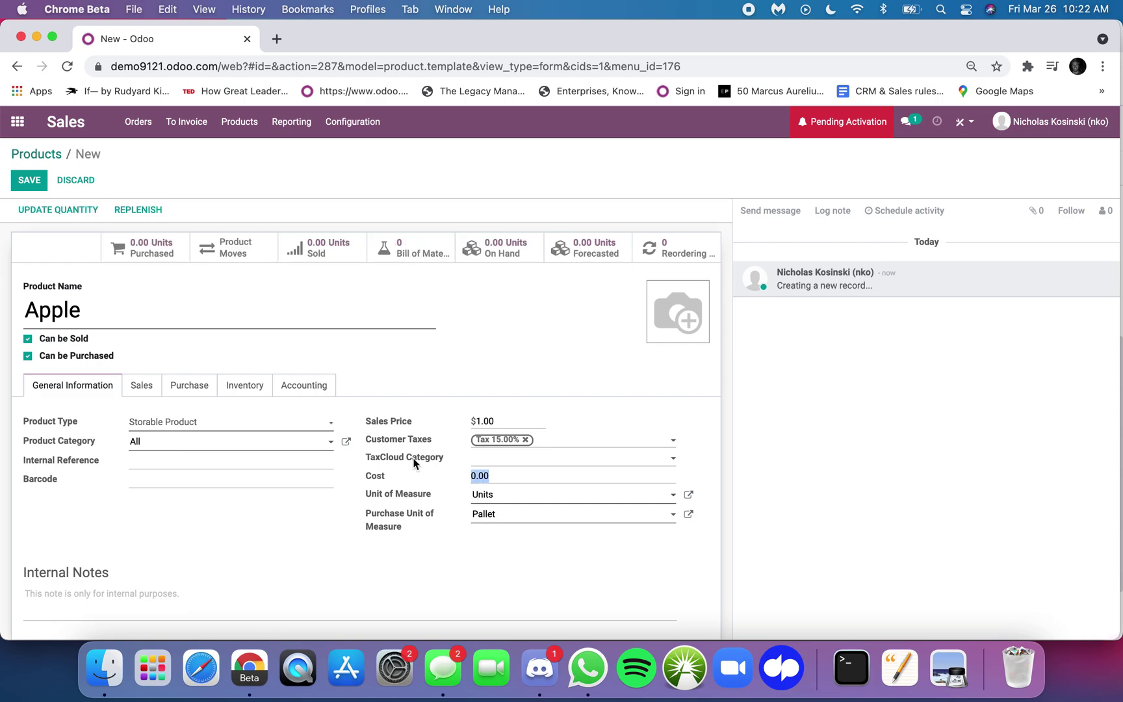
text(20)
click(189, 384)
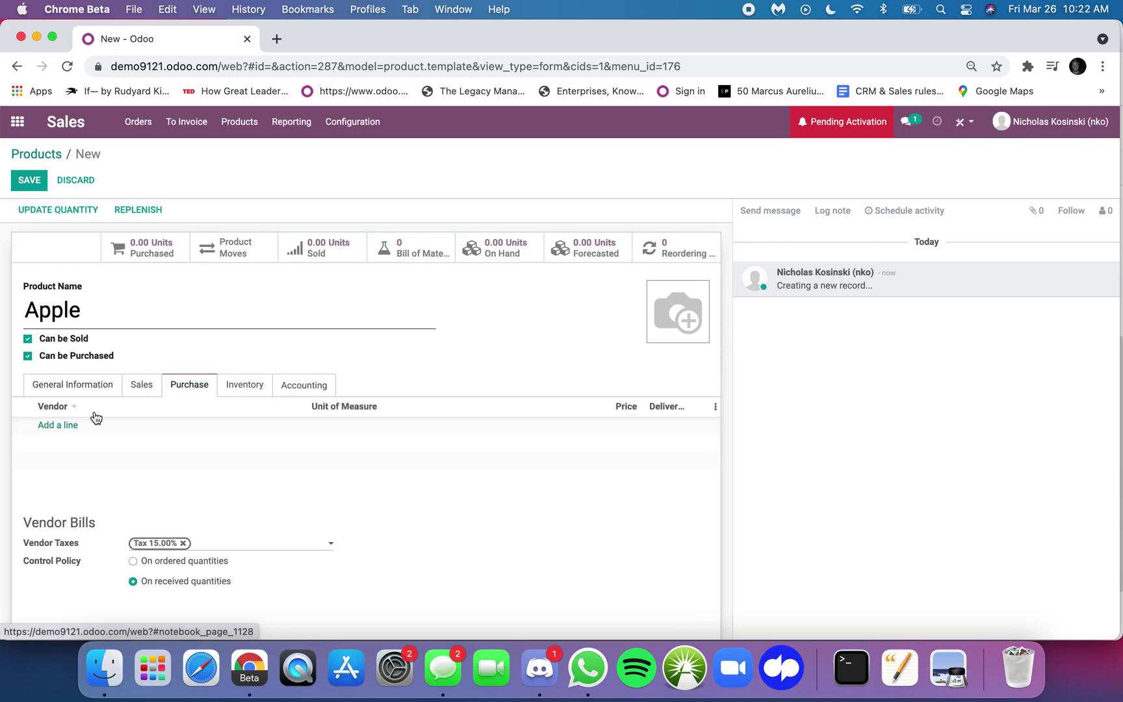
click(65, 388)
click(36, 179)
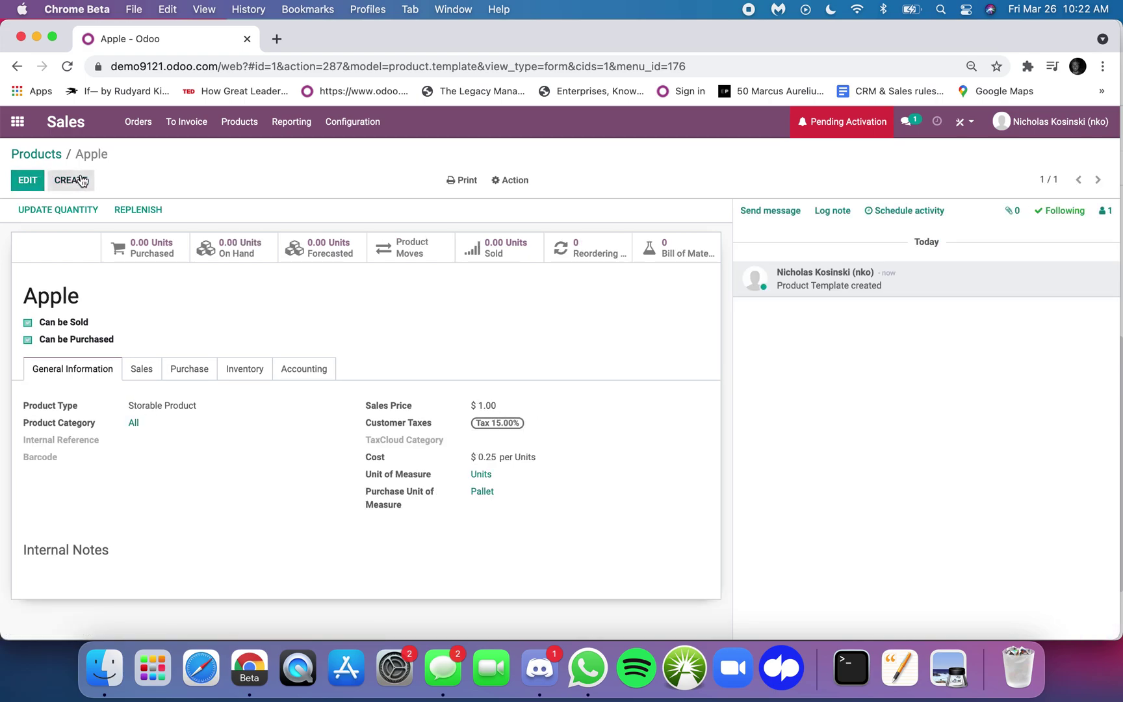
click(79, 180)
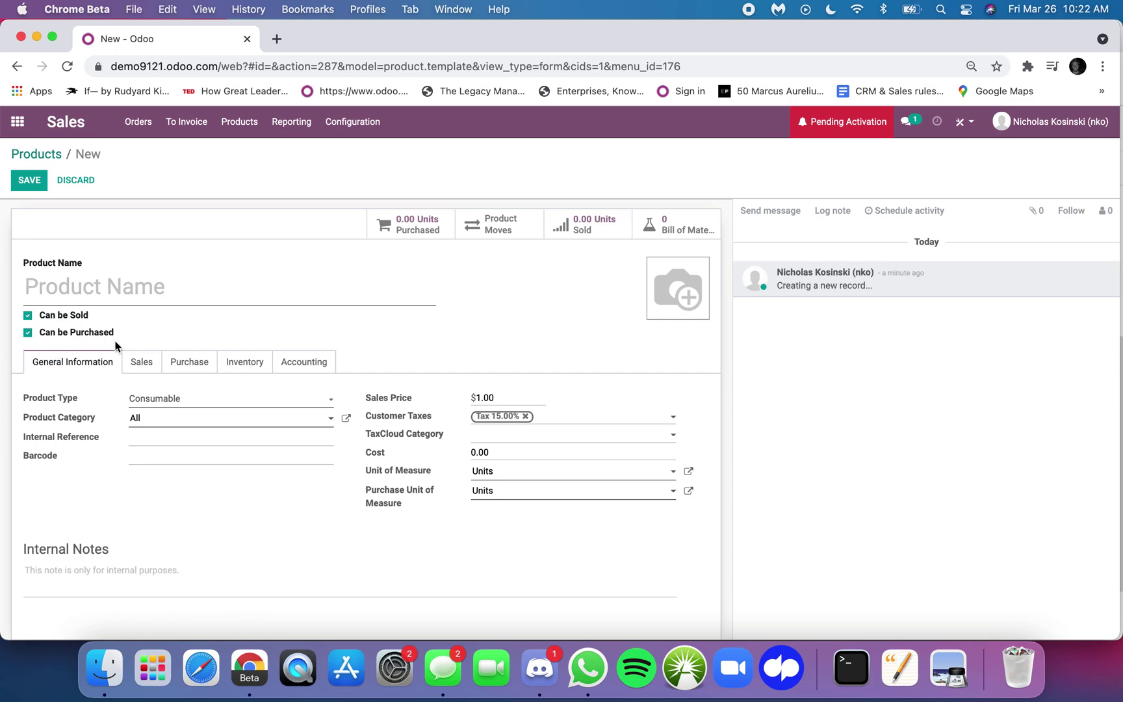
Name the product '25 Pack [Apples]', make it storable, check its routes, and save
text(25 )
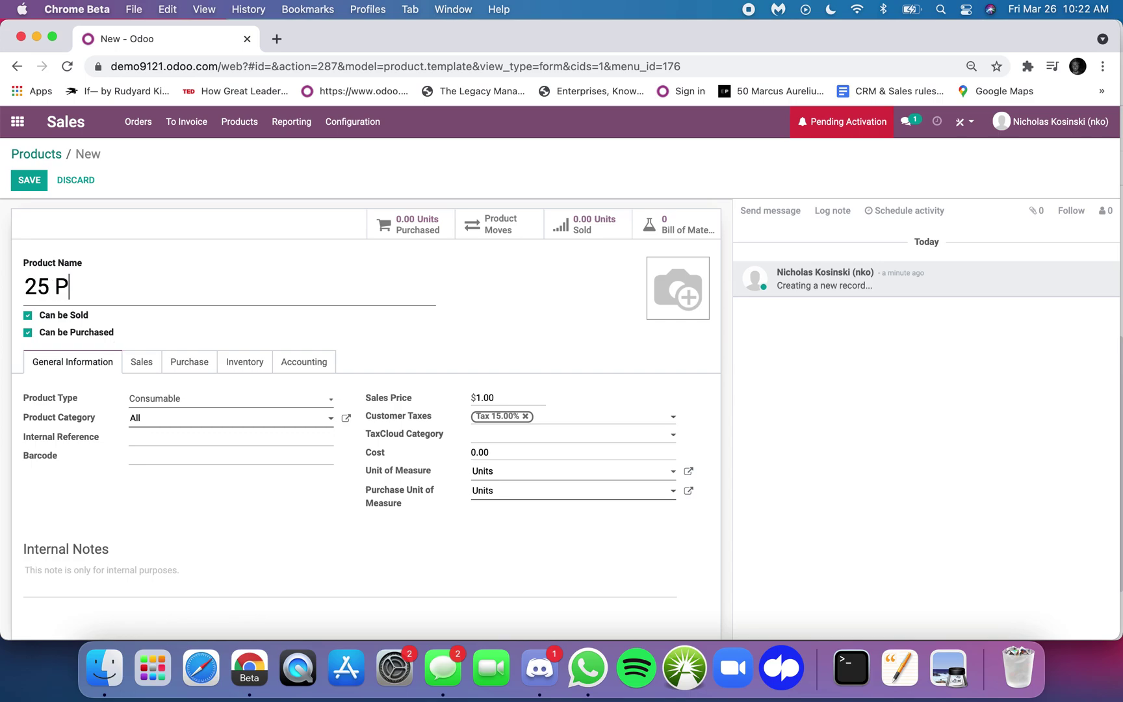
text(Pack [Apples])
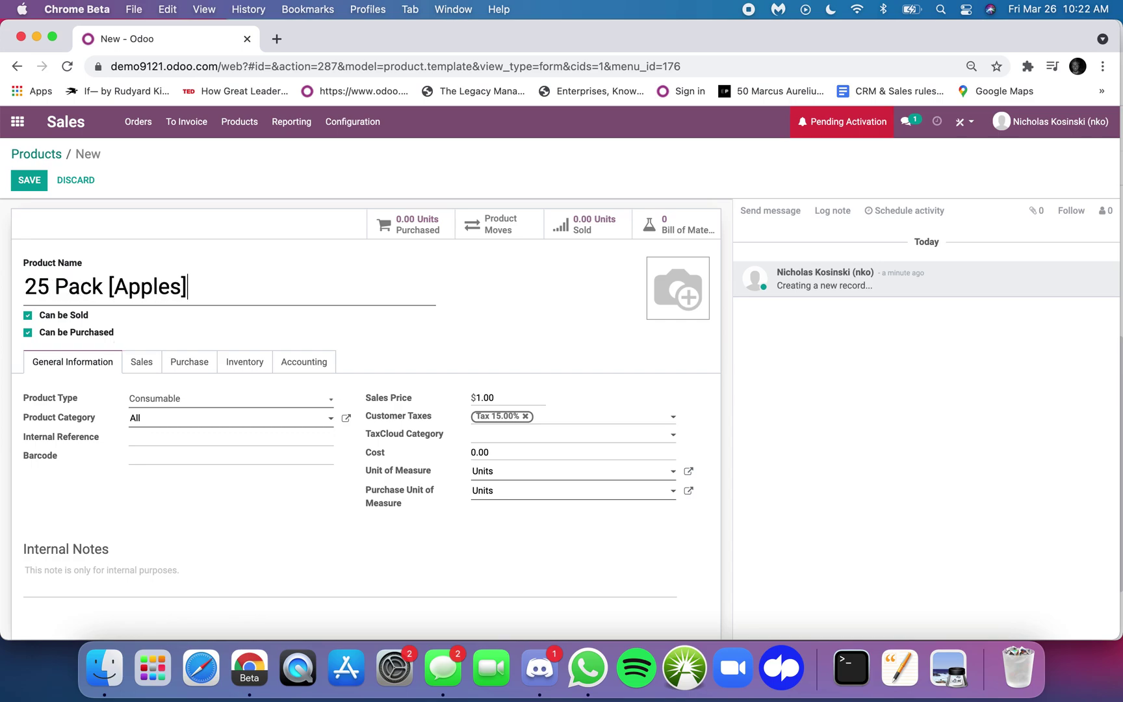
click(233, 399)
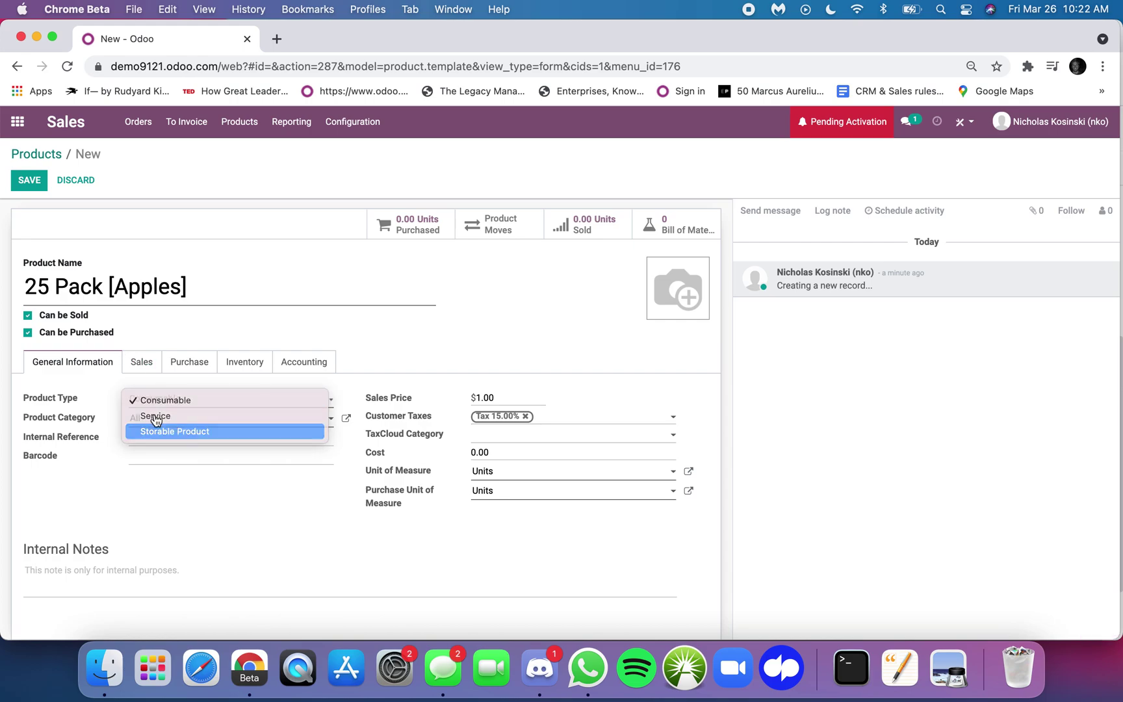
click(195, 429)
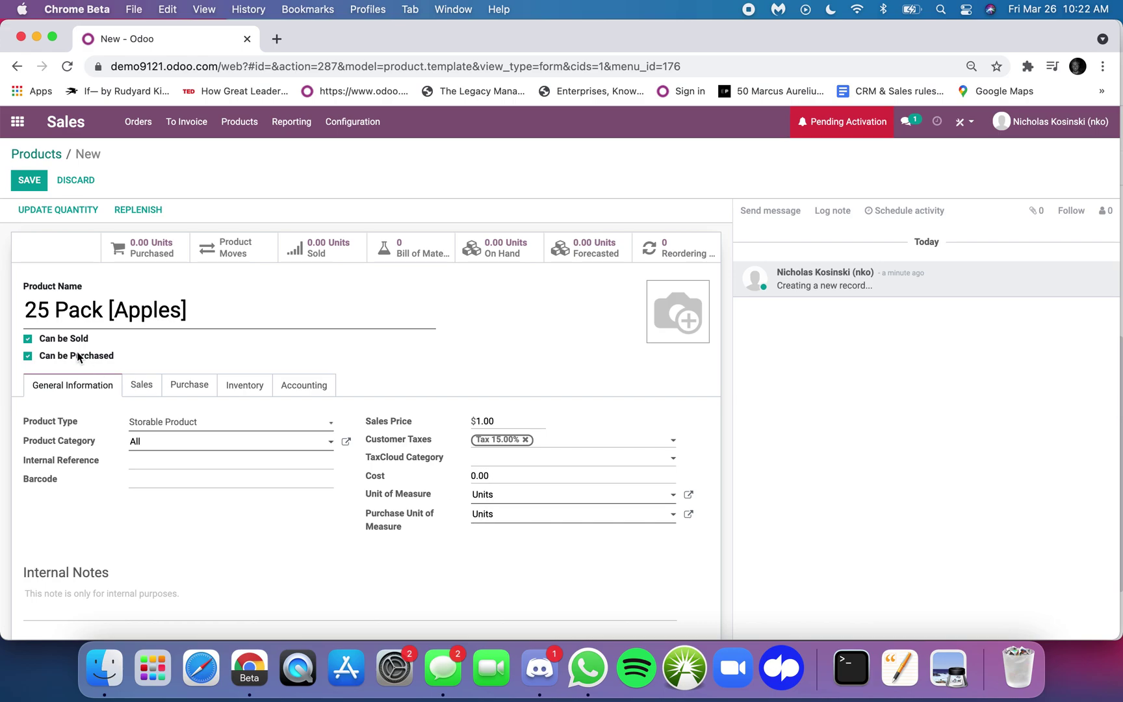
click(254, 383)
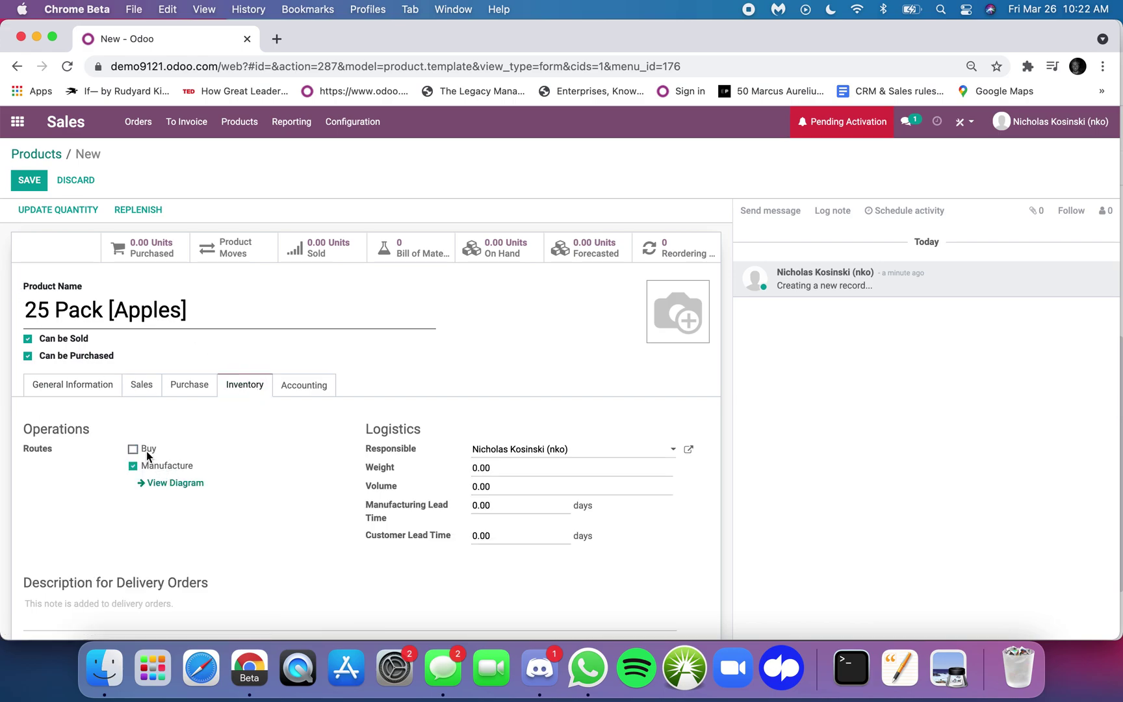
click(28, 180)
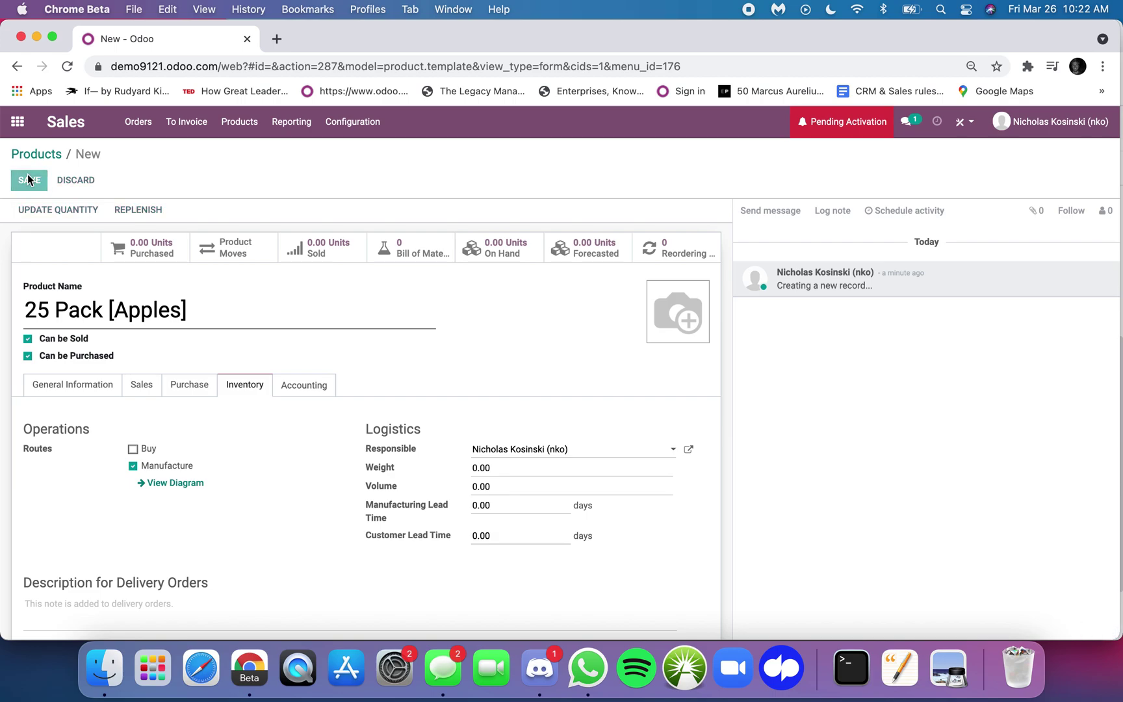
click(671, 254)
Create and save a bill of materials for 25 Pack [Apples] using 25 Apple units
click(42, 186)
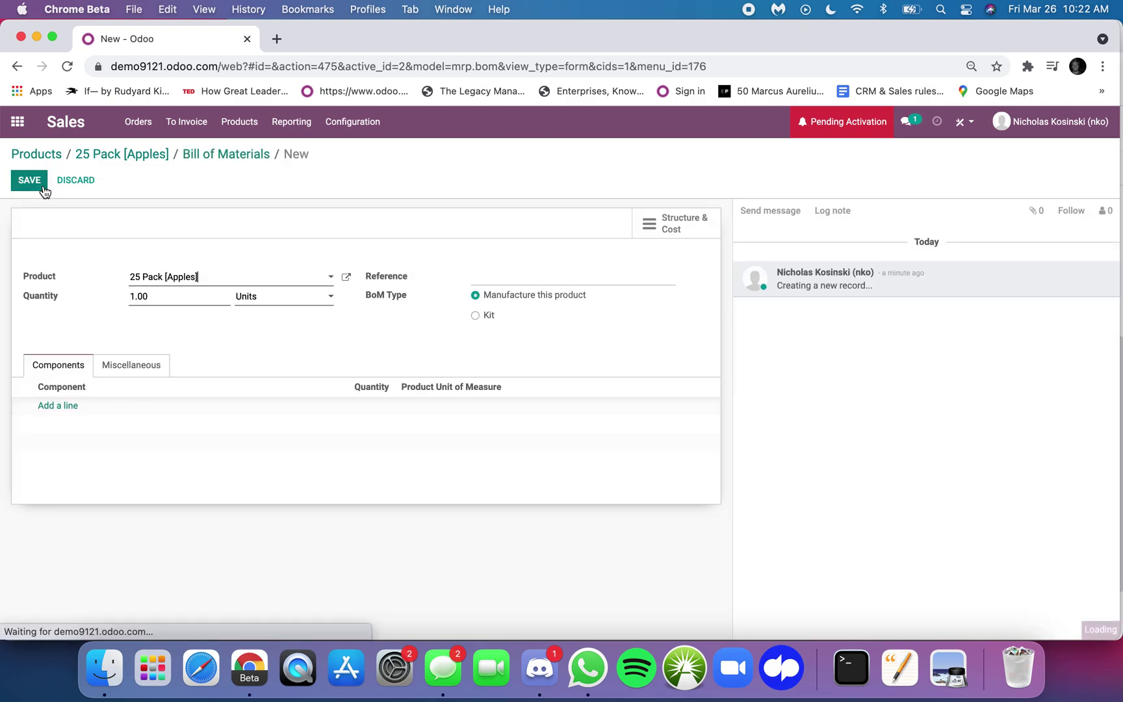
click(58, 406)
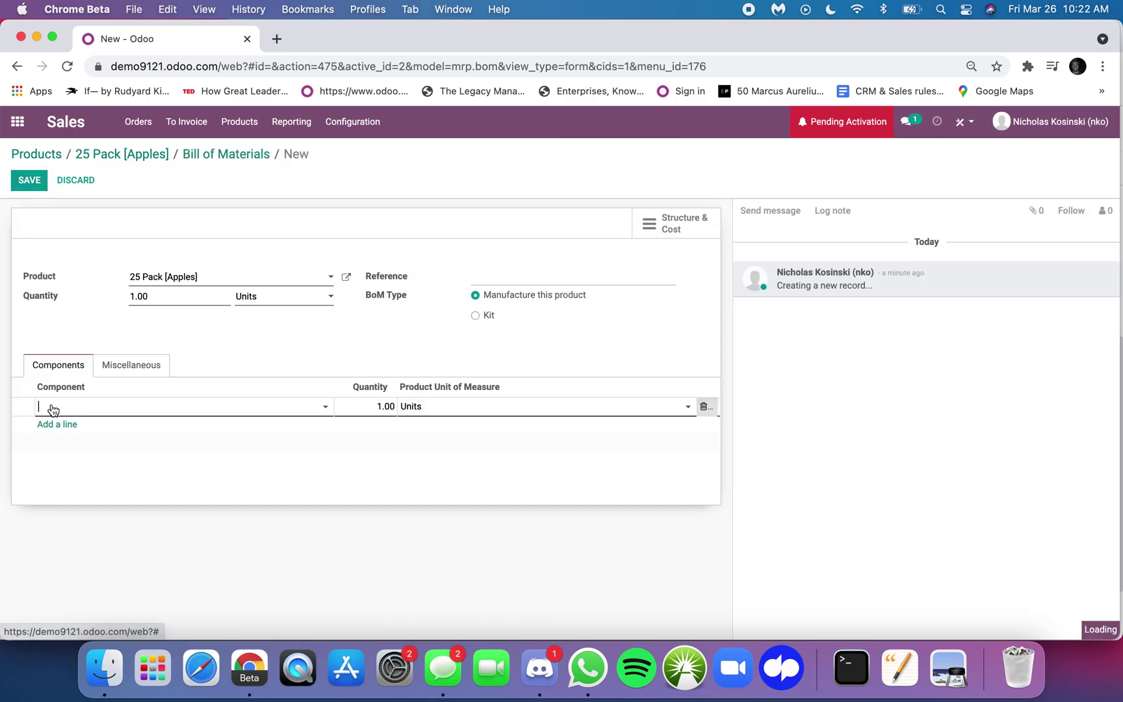
click(50, 406)
click(83, 448)
click(364, 406)
text(25)
click(409, 486)
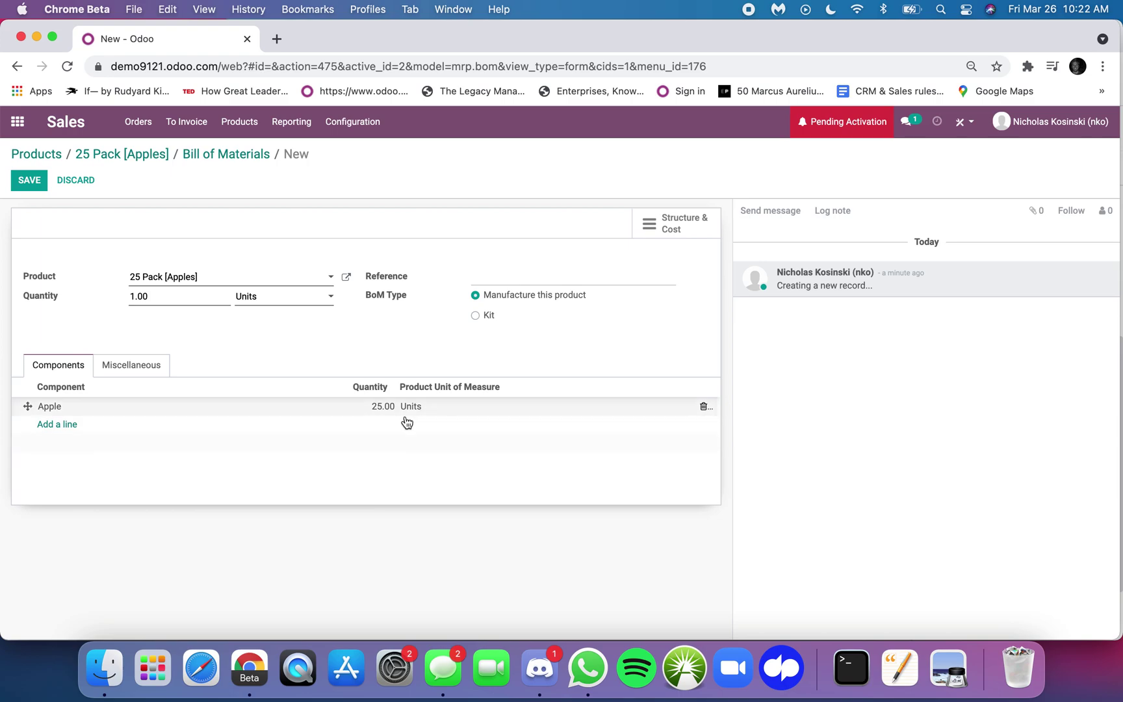
click(32, 182)
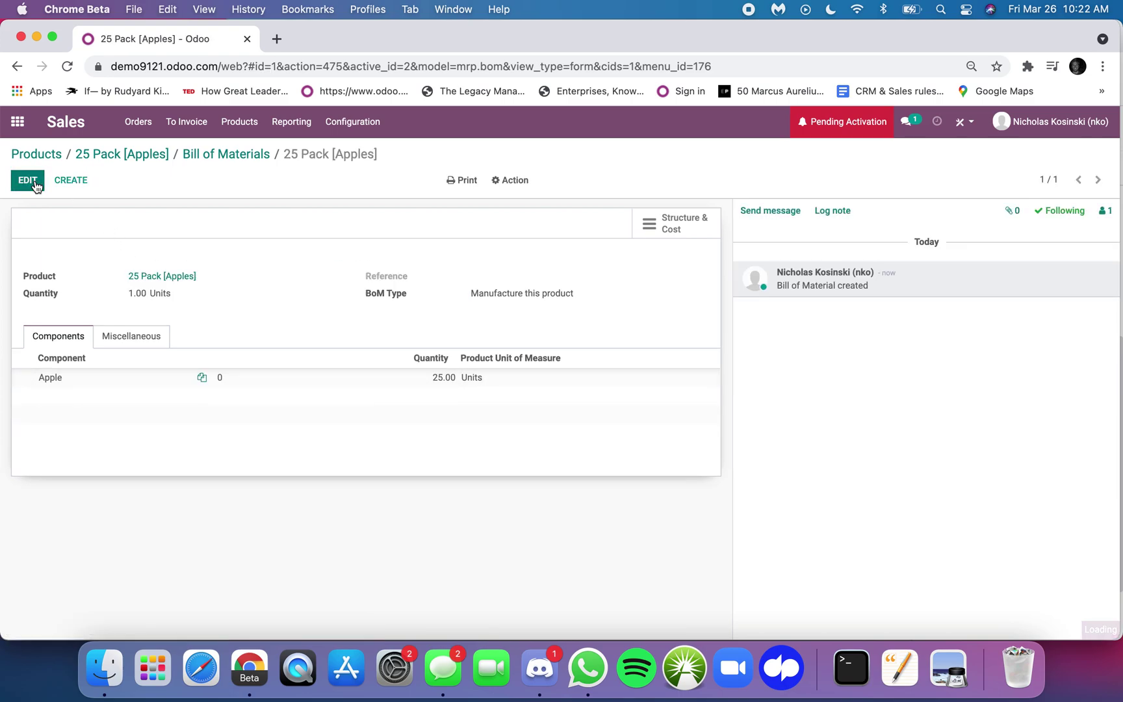
click(39, 154)
Create and confirm a Vendor X purchase order for one Pallet of Apple, then open its receipt
click(17, 122)
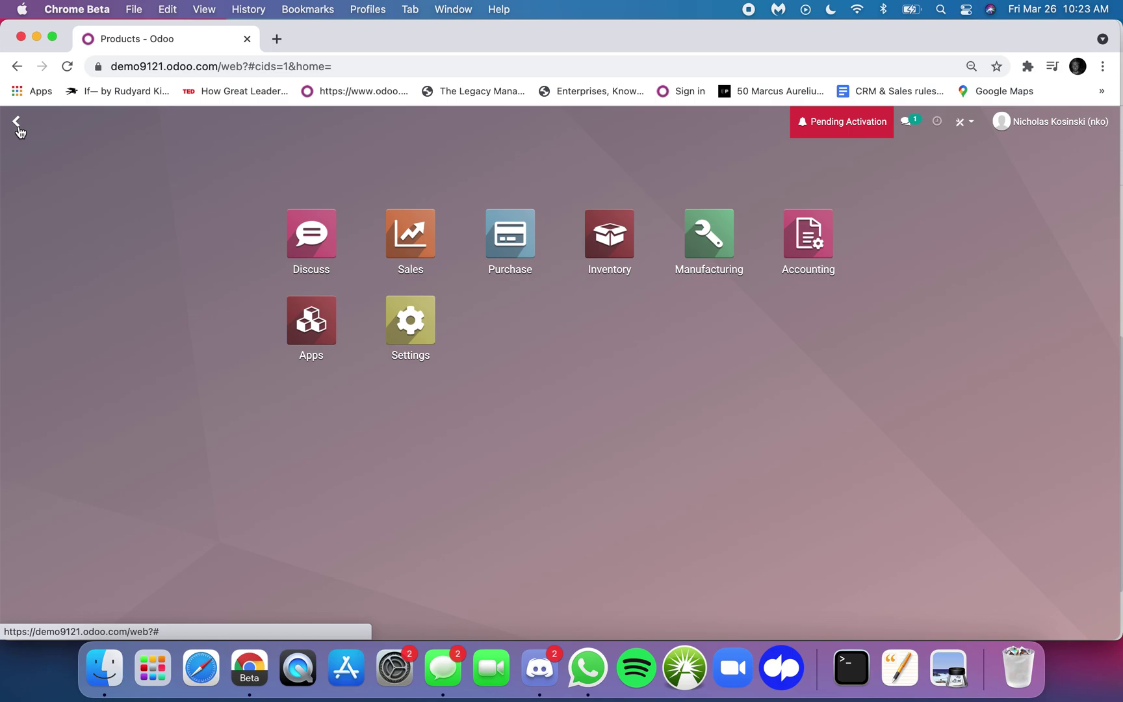
key(Return)
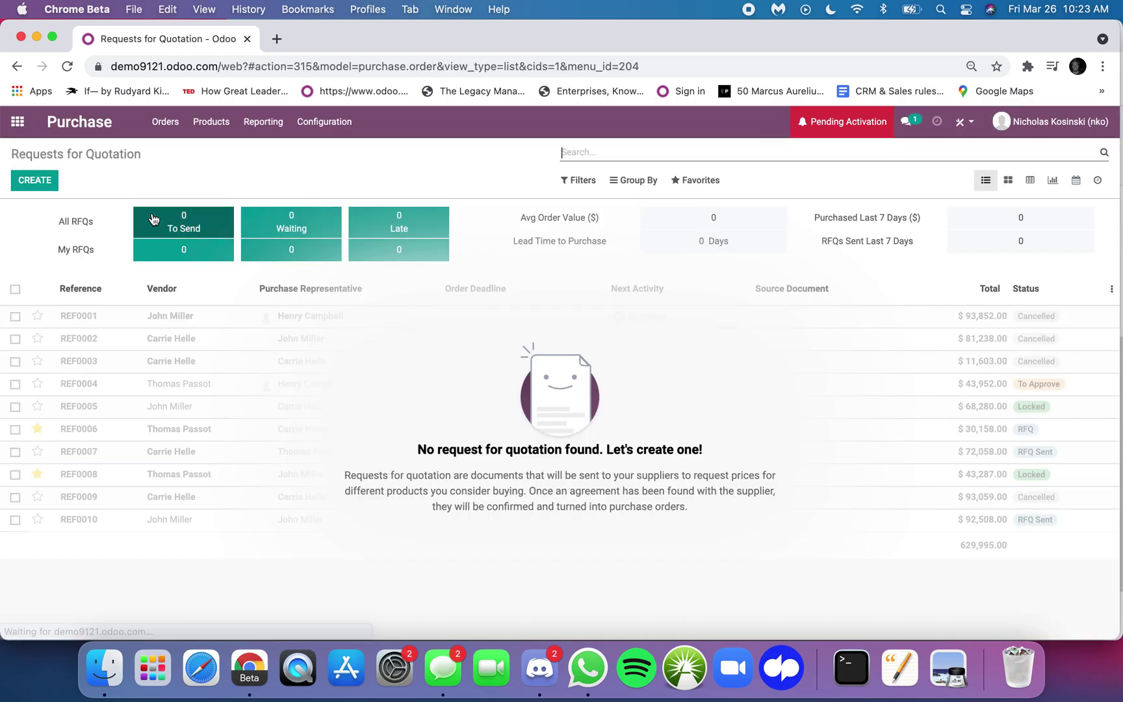
click(30, 180)
click(188, 319)
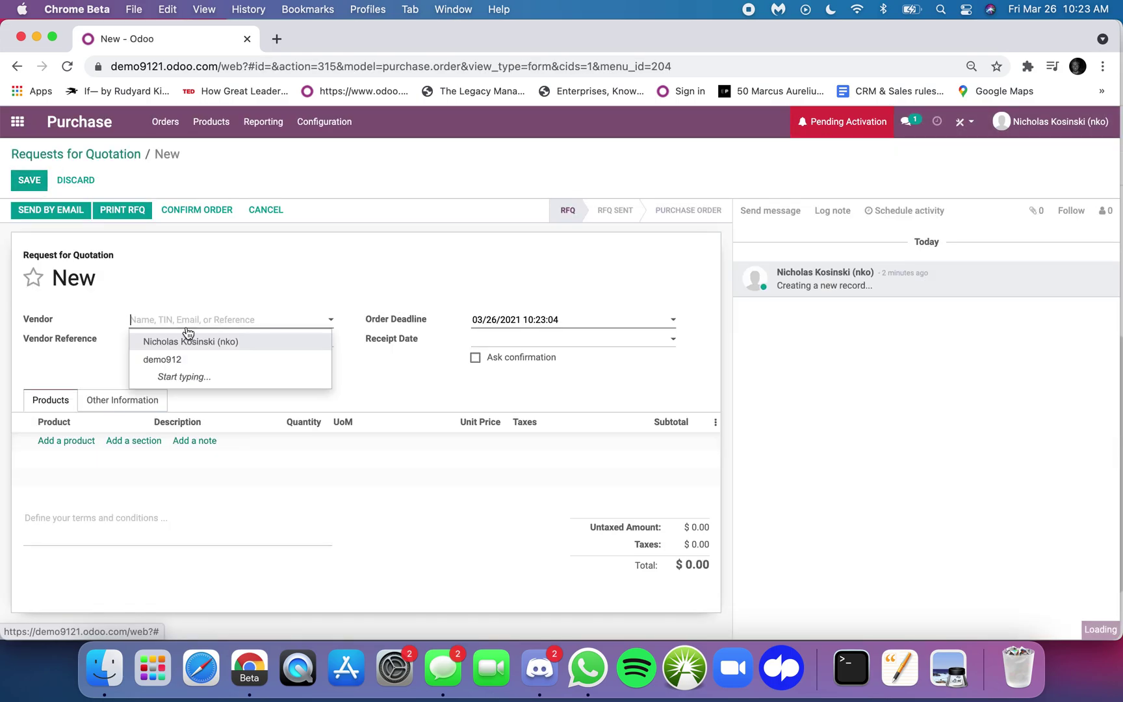
text(Vendoe X)
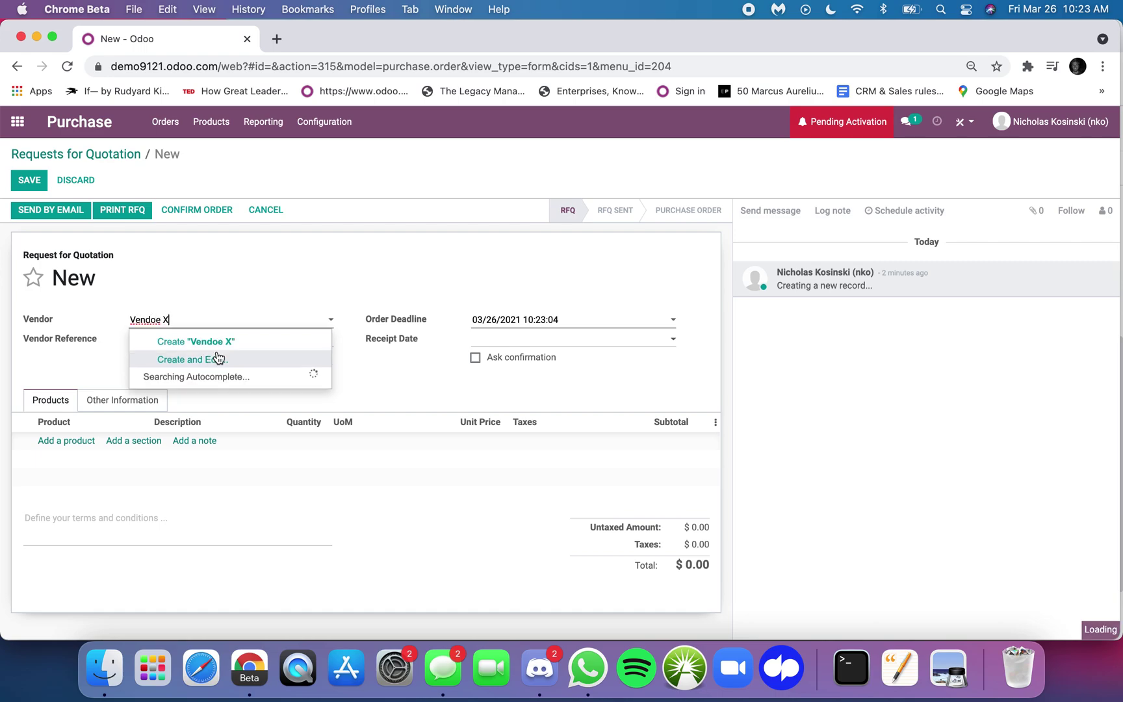
text(r X)
click(216, 339)
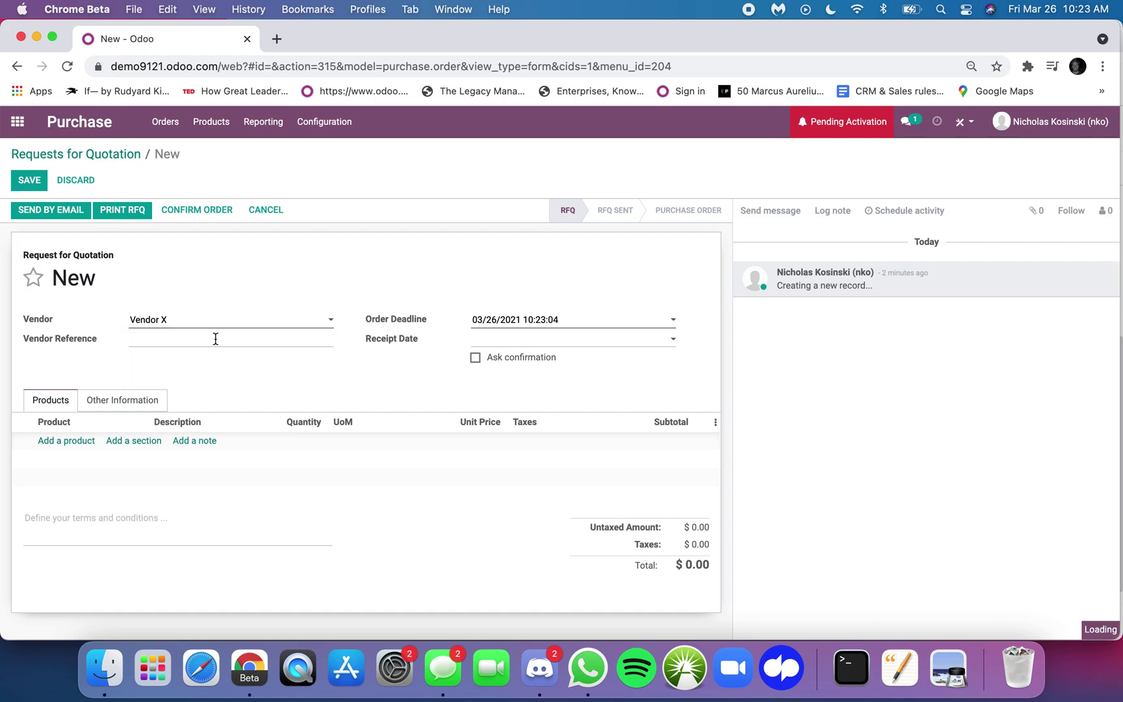
click(80, 441)
click(90, 481)
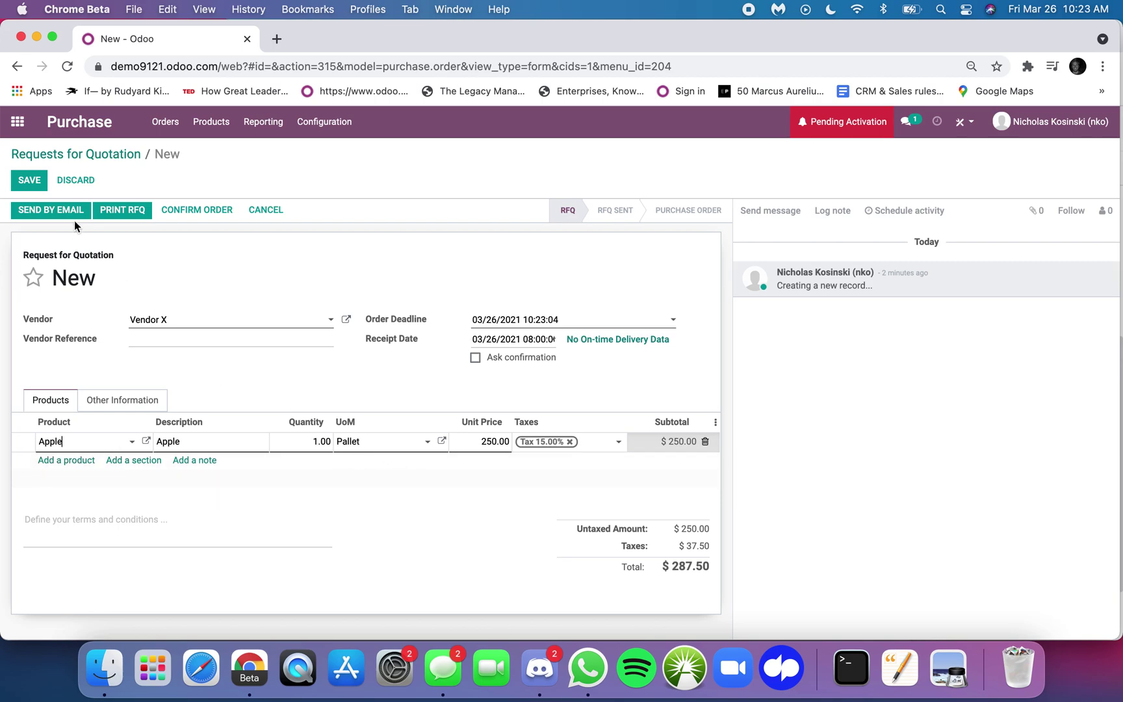
click(30, 181)
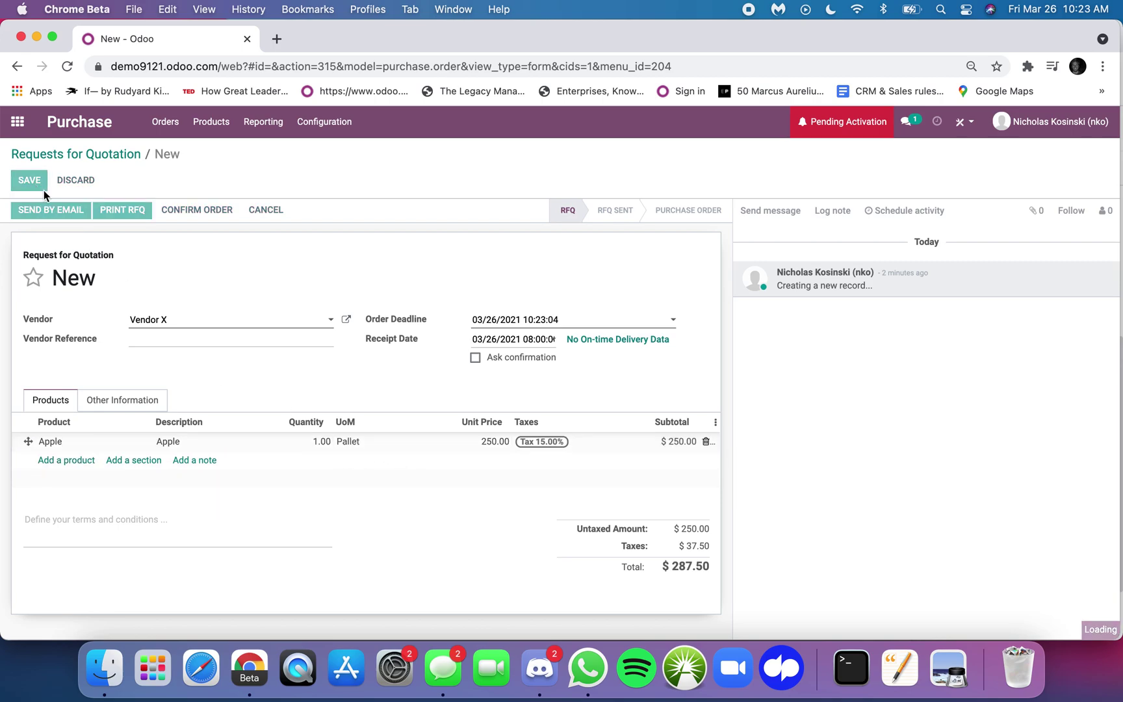
click(214, 216)
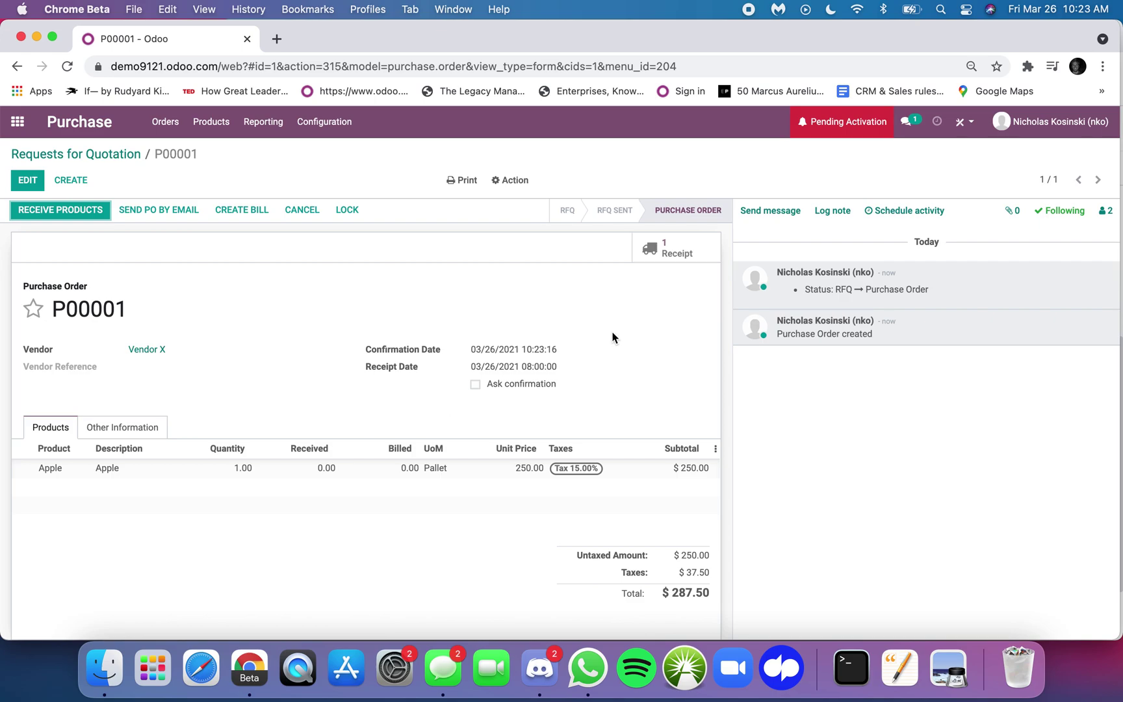
click(691, 255)
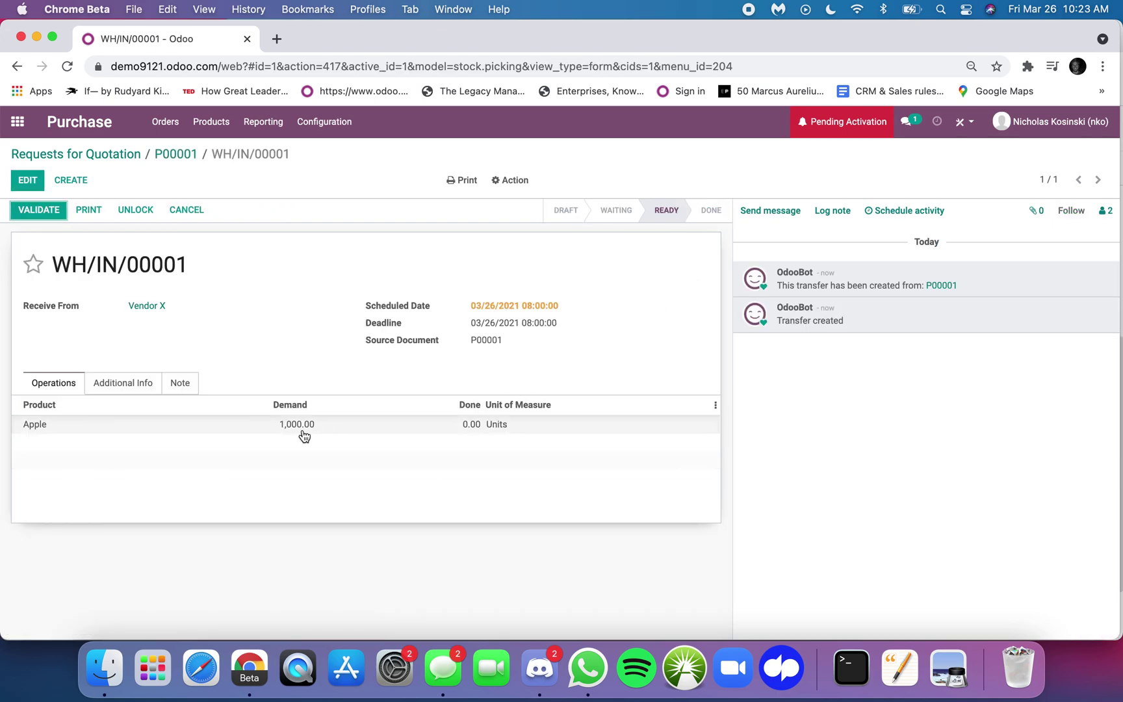
Validate receipt WH/IN/00001, receiving all 1,000 apples immediately
click(56, 215)
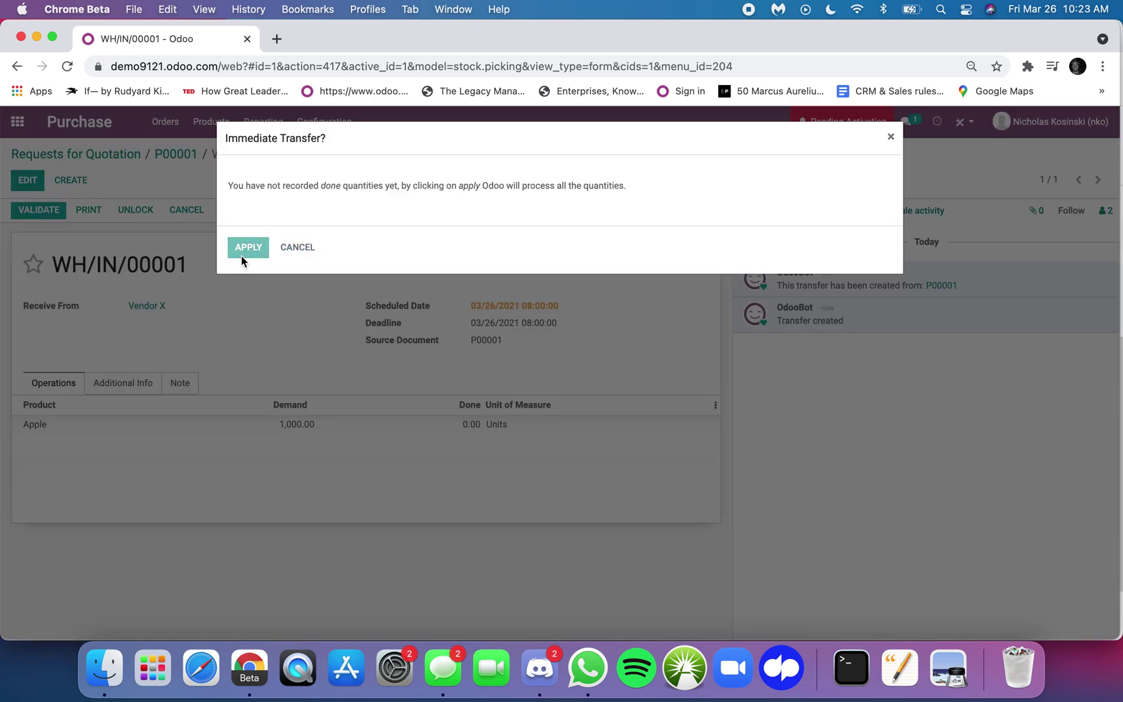
click(244, 250)
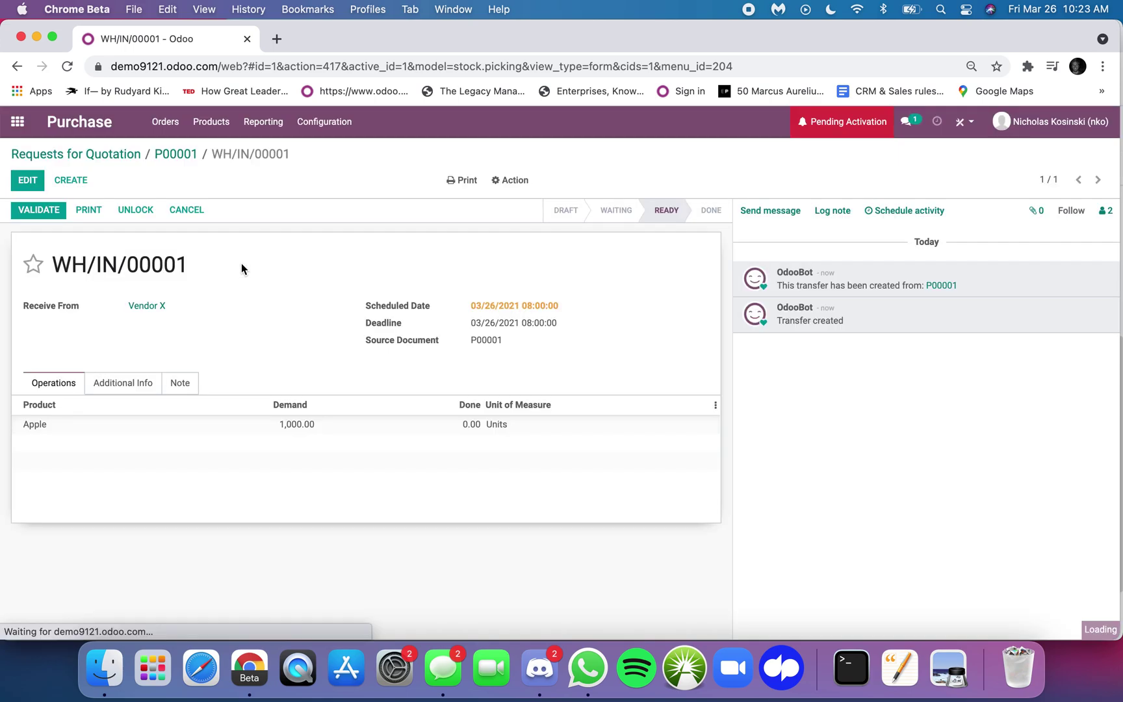
click(263, 121)
click(20, 125)
Check the Inventory stock report shows 1,000 Apple units in WH/Stock, then return to Overview
text(in)
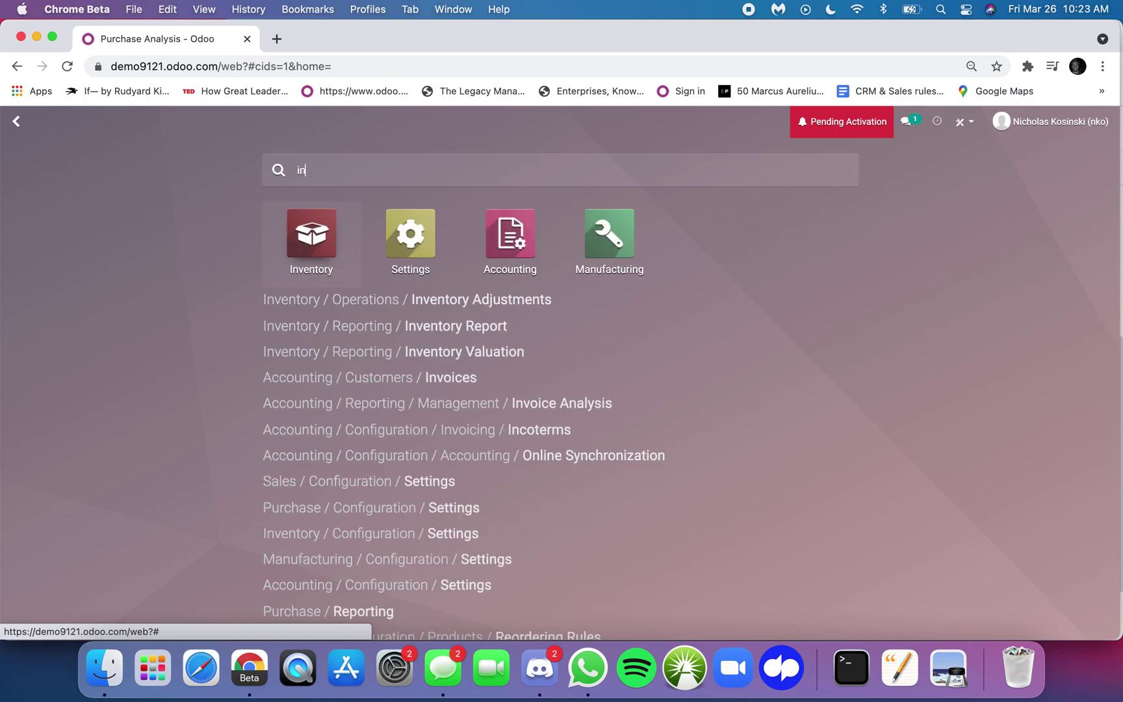
key(Return)
click(331, 121)
click(346, 170)
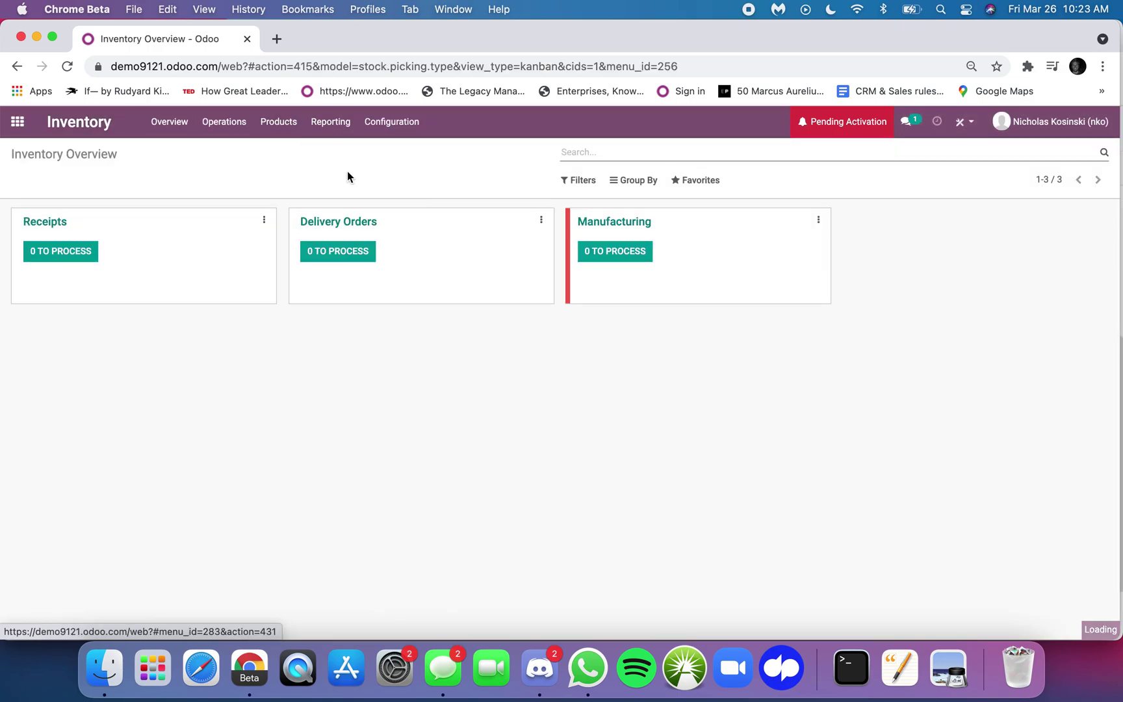
click(278, 245)
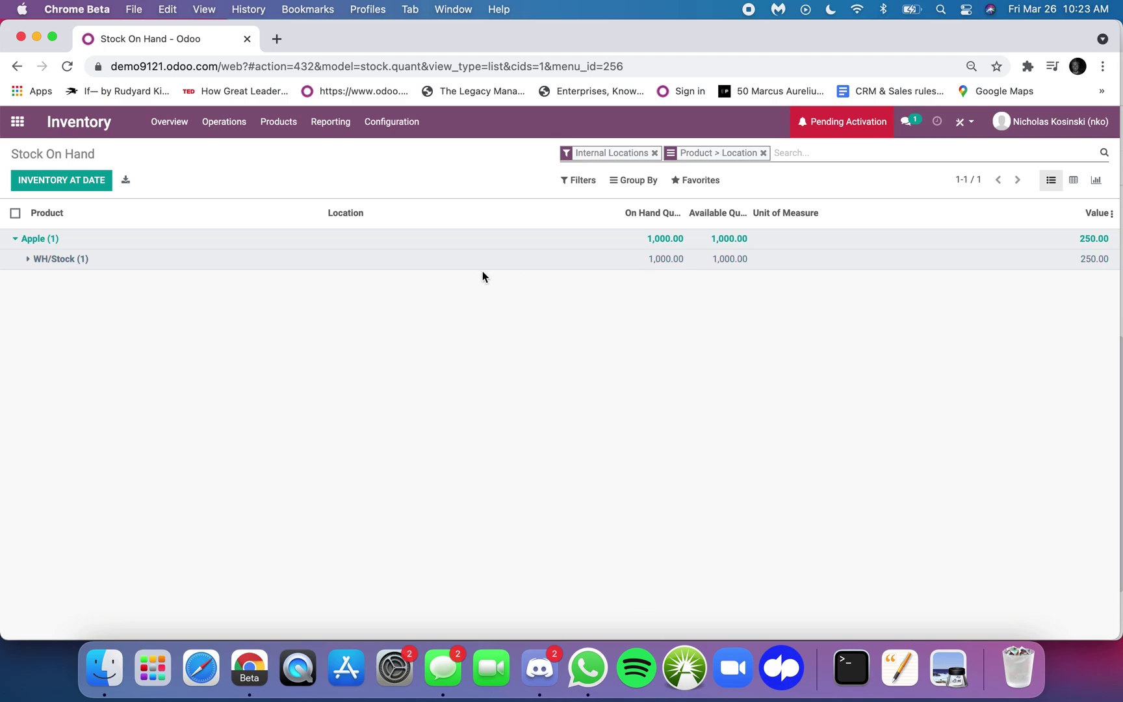
click(180, 125)
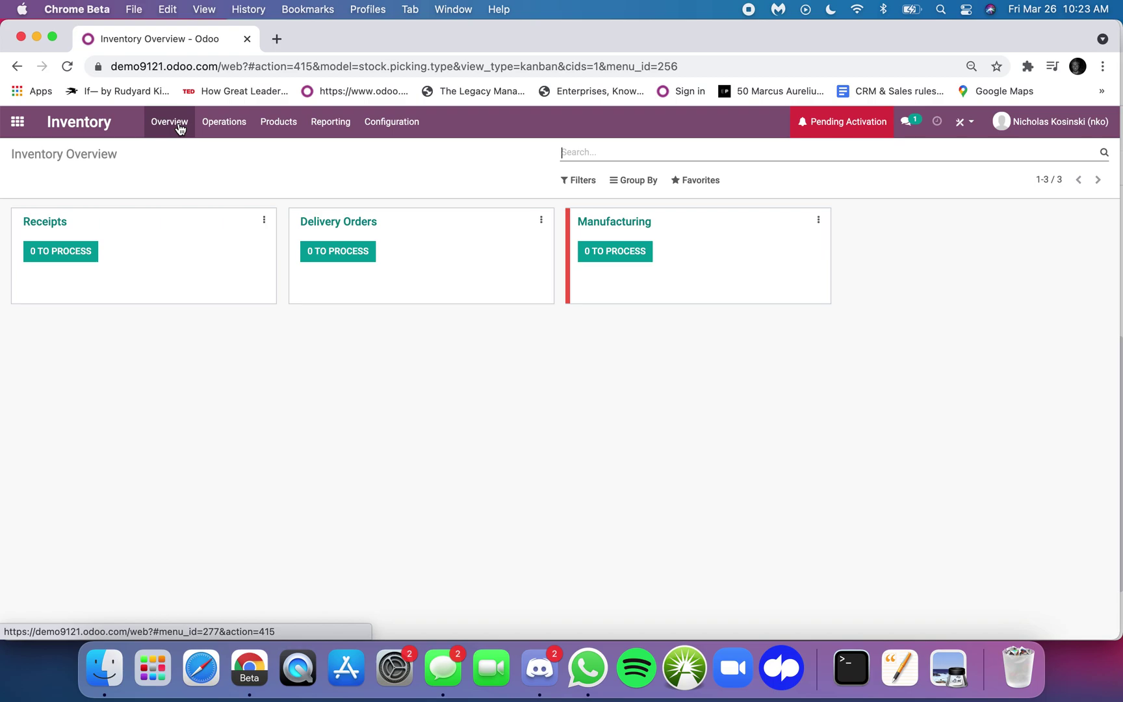
click(631, 253)
Create, confirm and complete a manufacturing order producing 30 25 Pack [Apples]
click(35, 181)
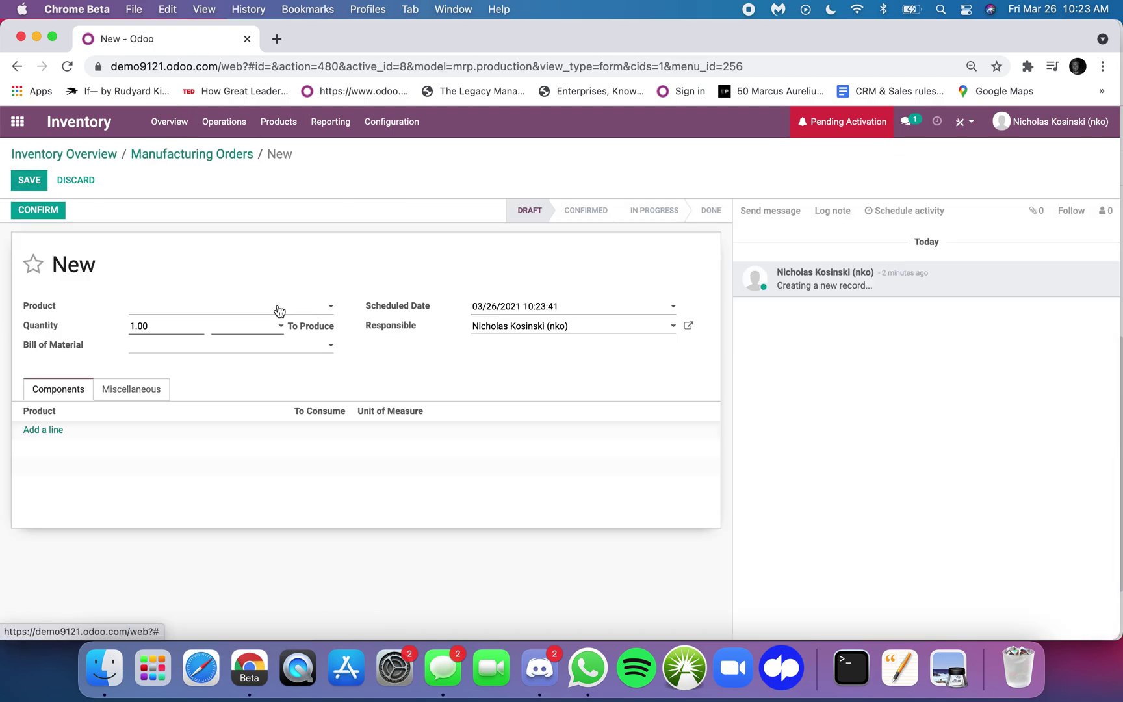
click(225, 308)
click(149, 326)
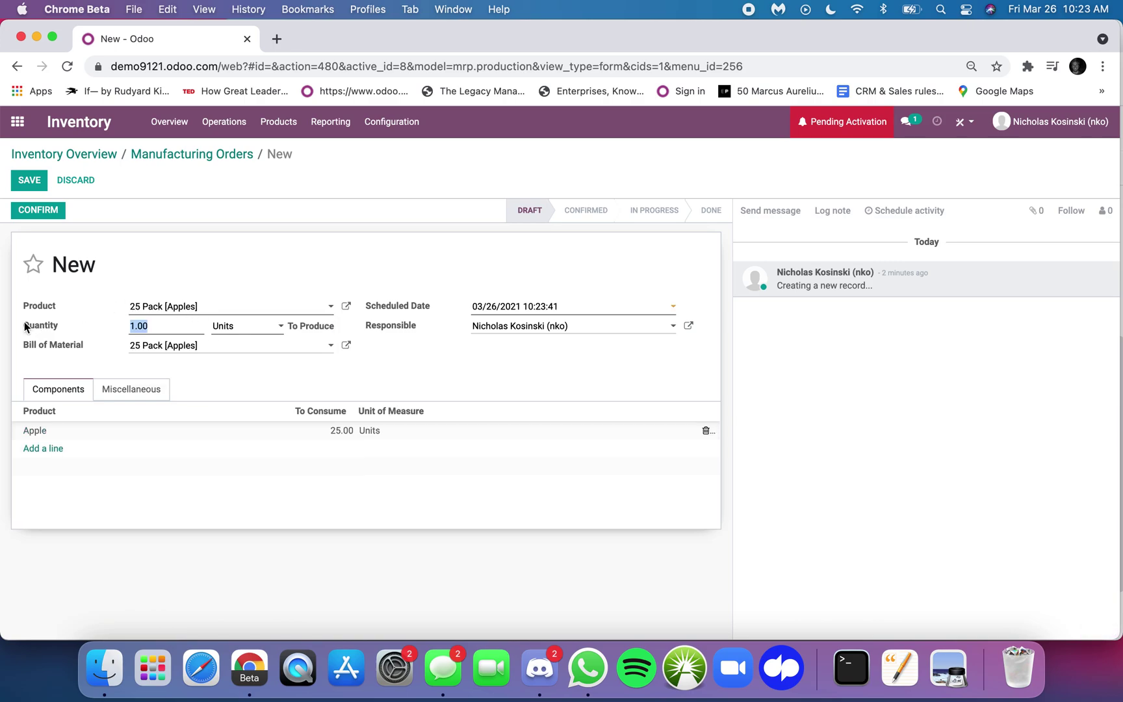
text(43)
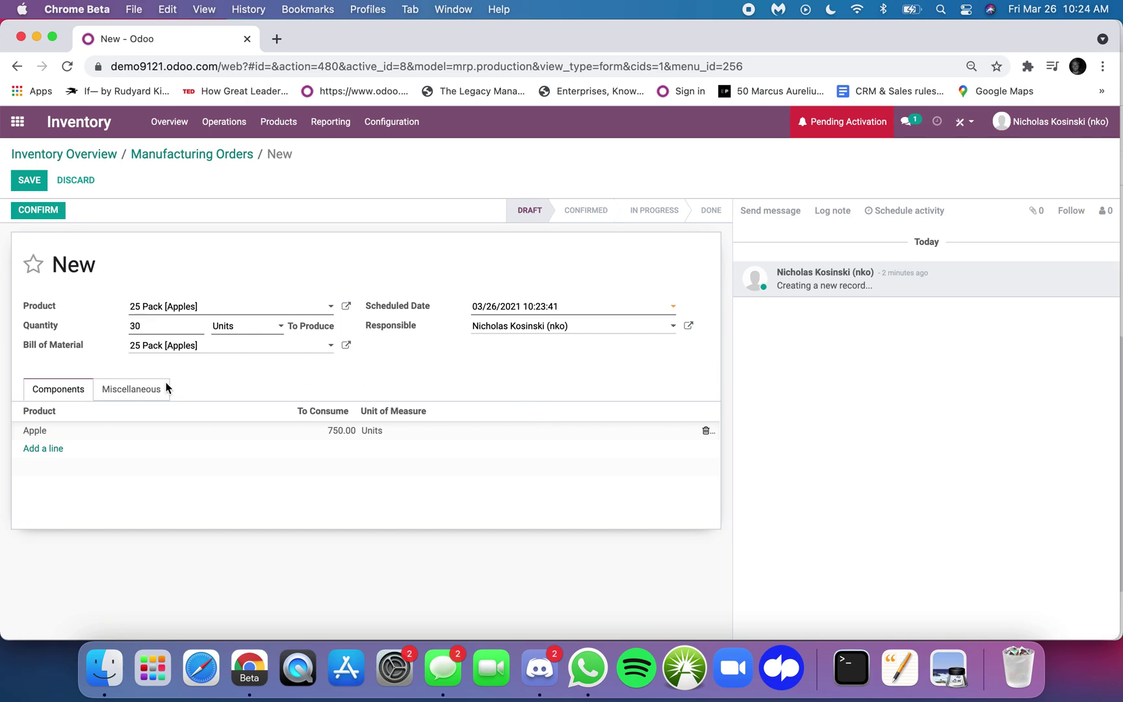
click(29, 180)
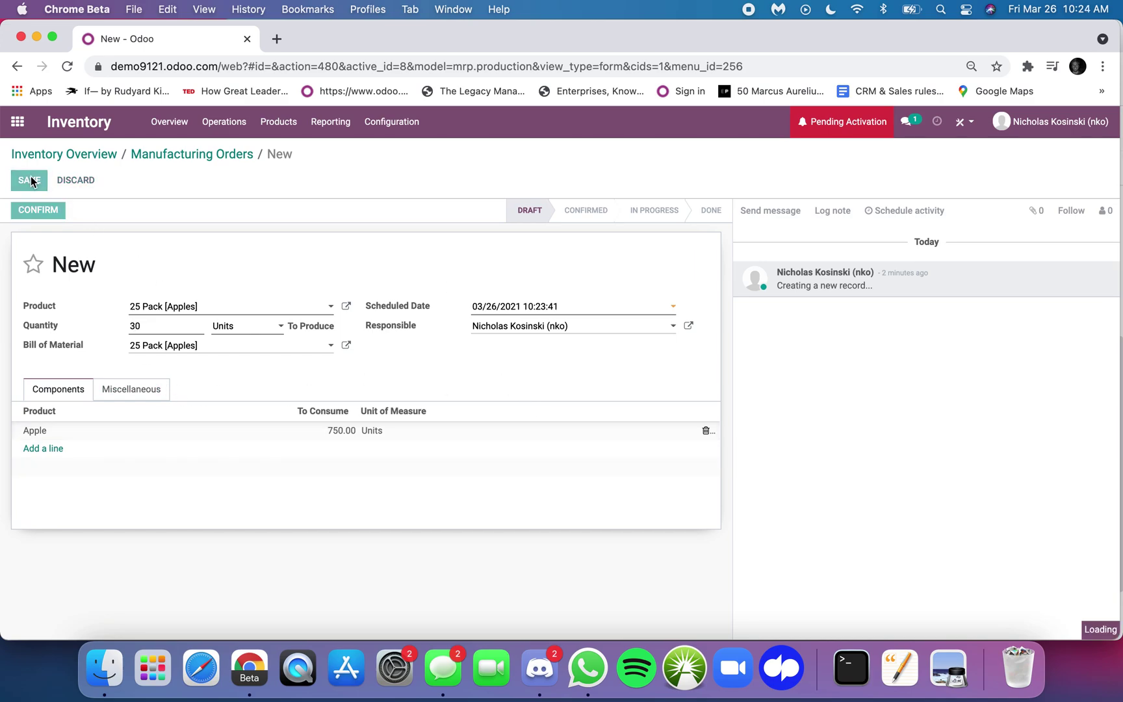
click(34, 206)
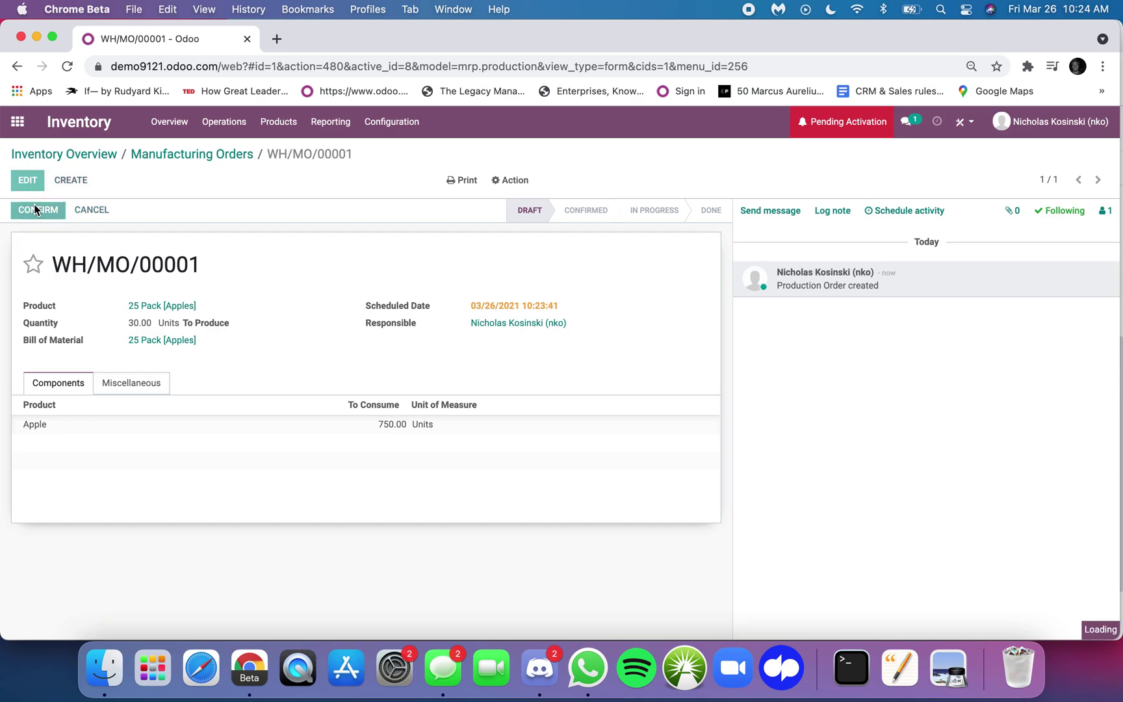
click(40, 207)
click(235, 245)
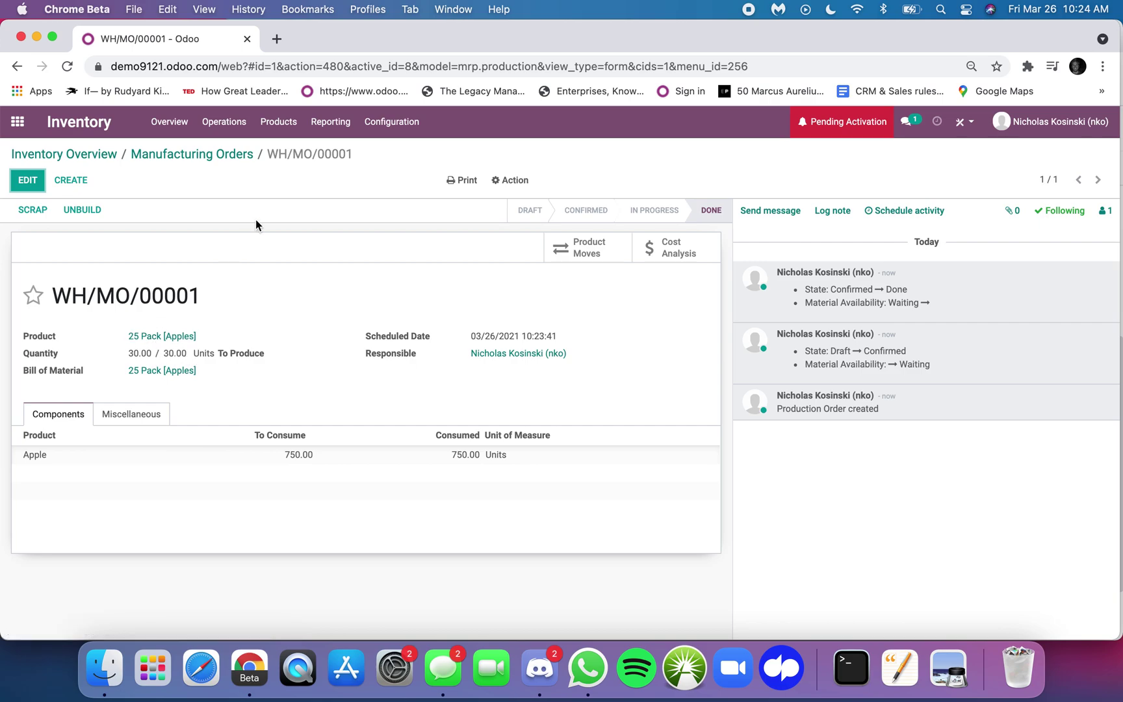
click(331, 121)
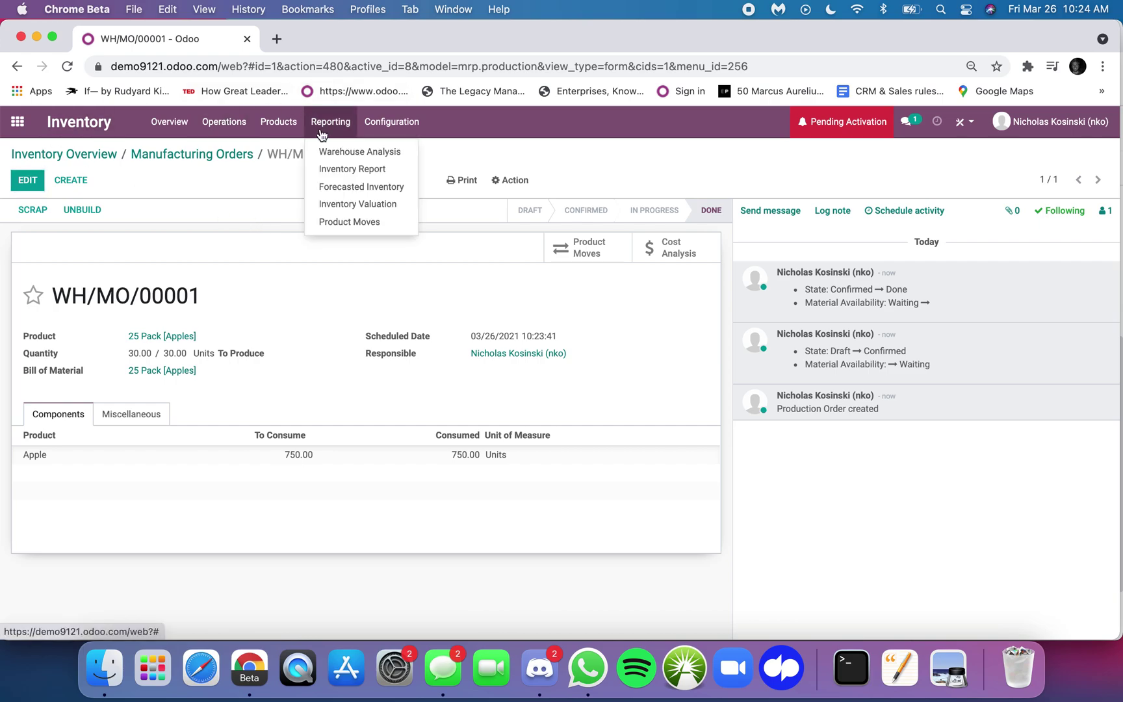
Verify the stock report lists 250 Apple and 30 25 Pack [Apples] in WH/Stock
click(347, 171)
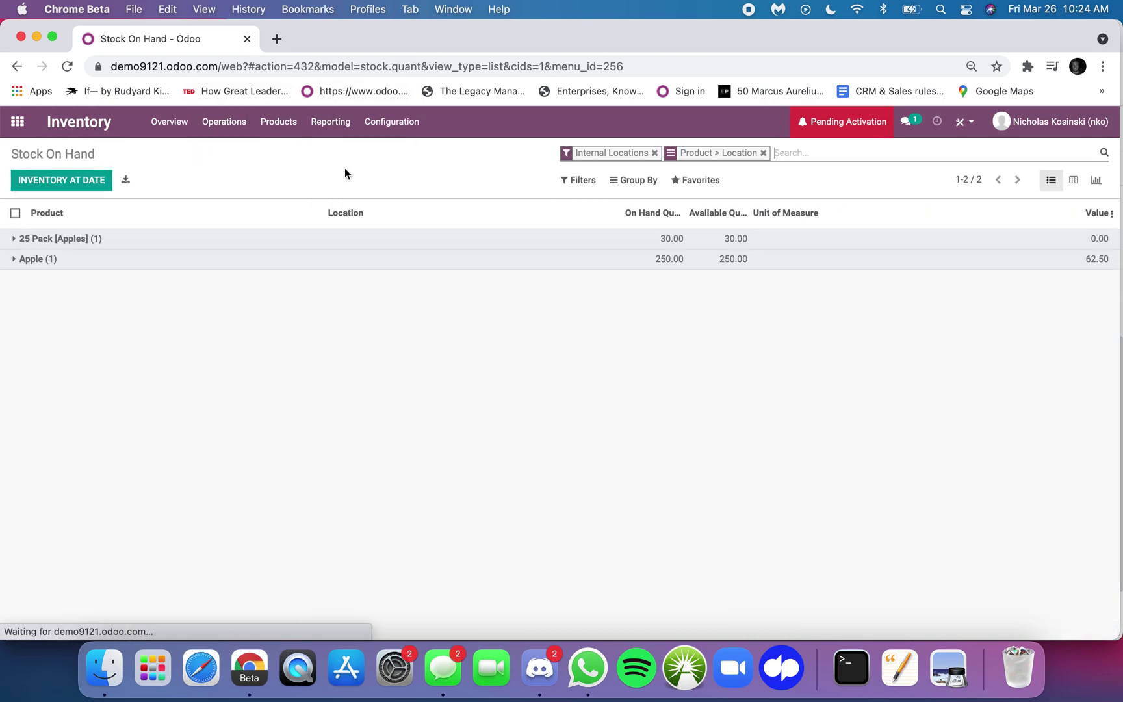
click(656, 263)
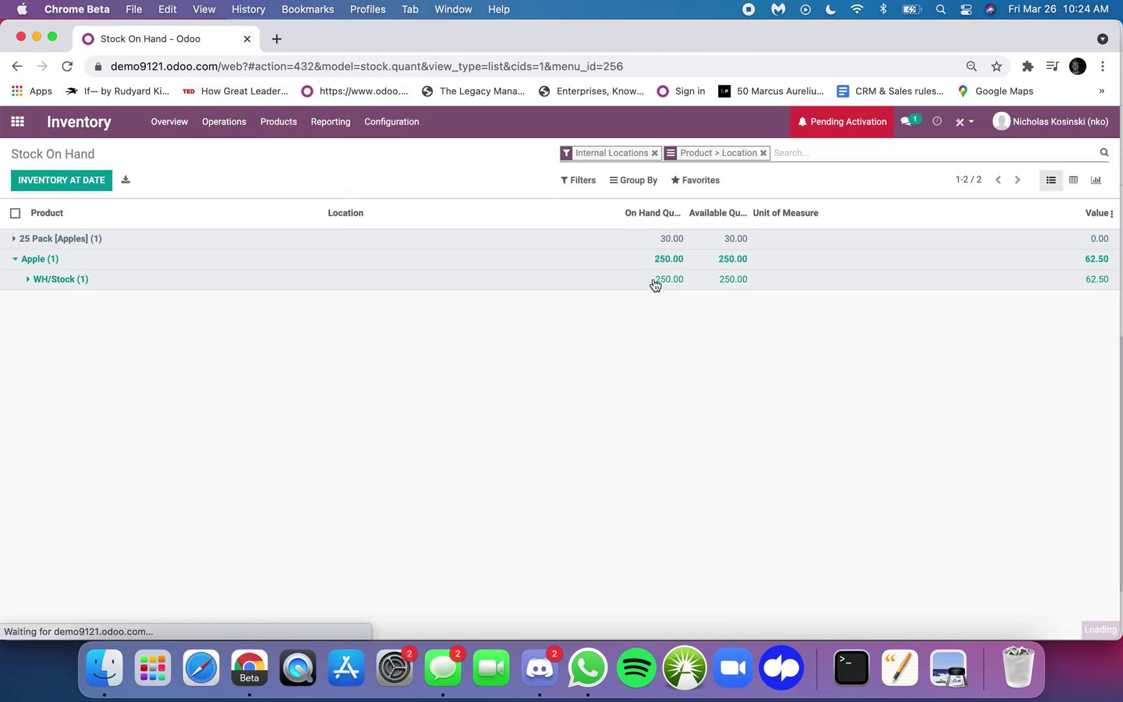
click(660, 245)
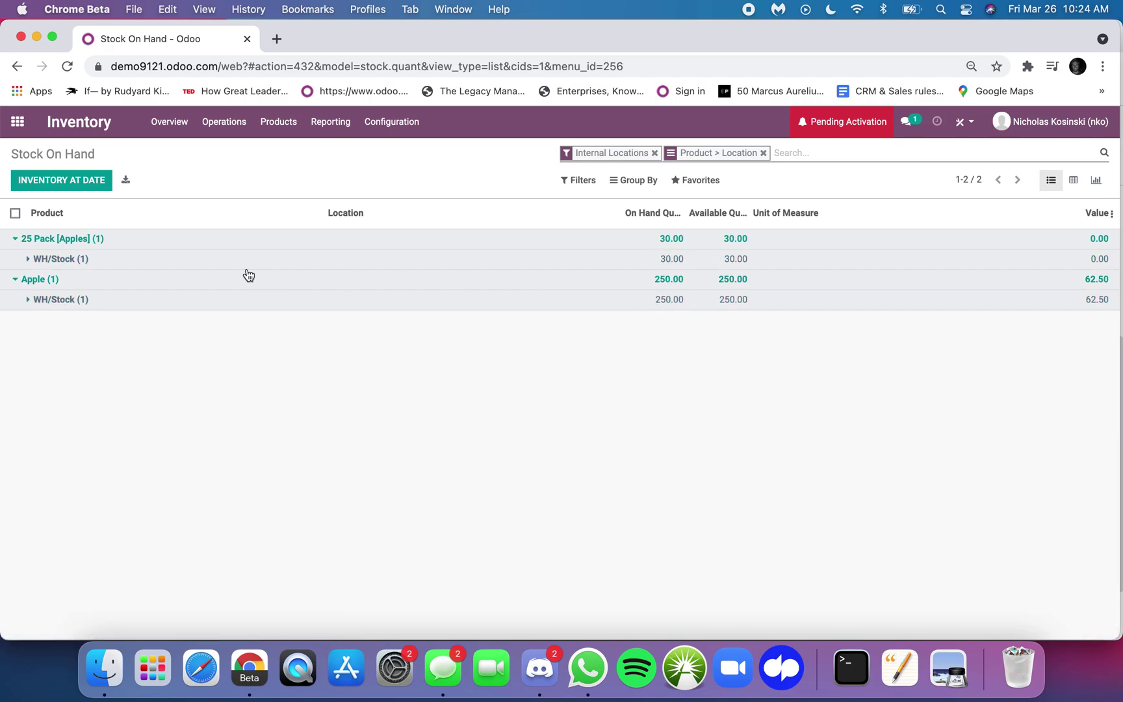
click(17, 122)
Open the Sales Orders list through the menu search
text(i)
key(BackSpace)
text(irder)
key(BackSpace)
key(BackSpace)
key(BackSpace)
key(BackSpace)
key(BackSpace)
text(order)
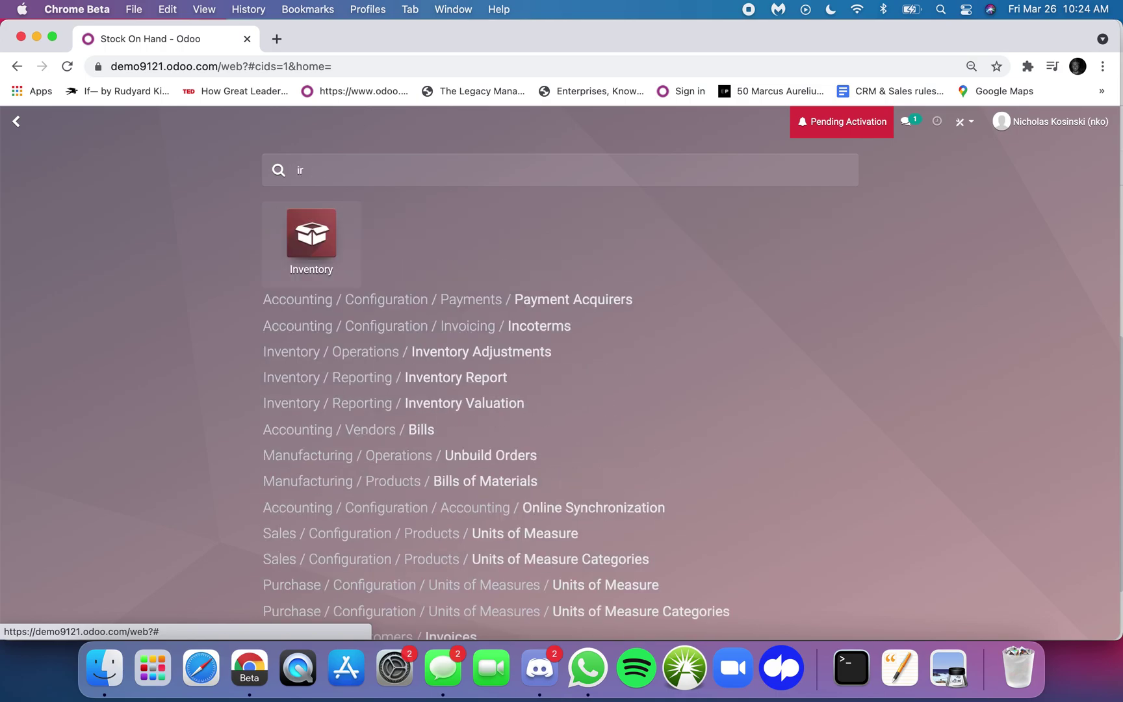
key(Return)
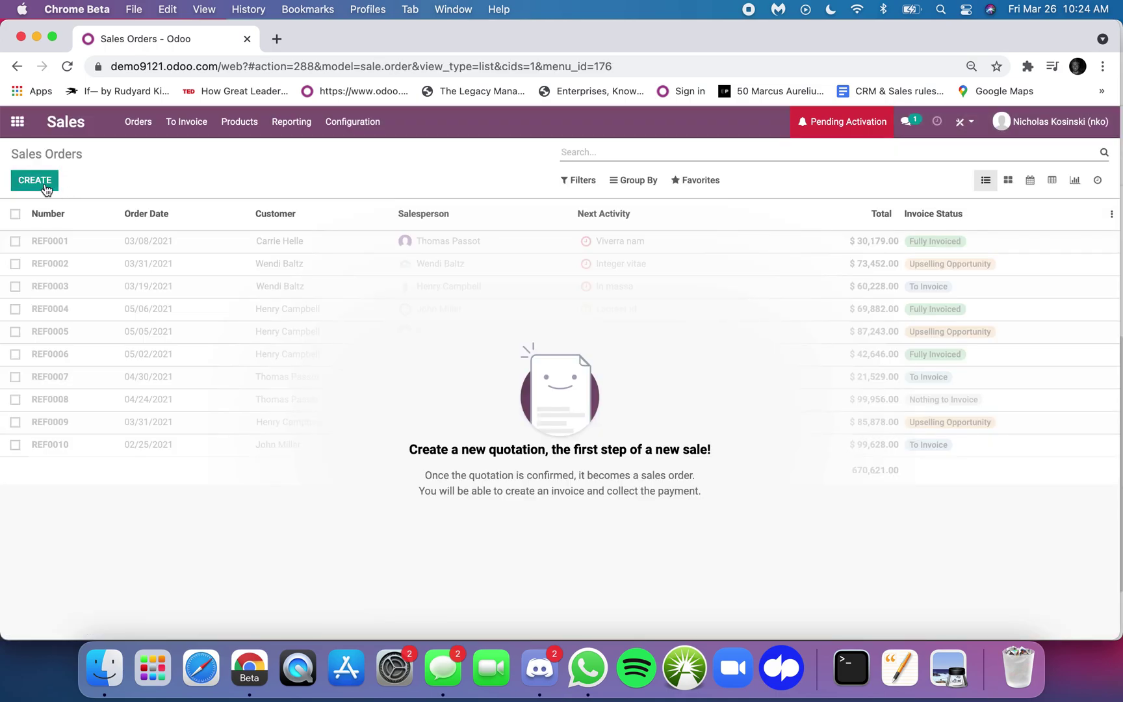
Start a quotation for a newly created customer with one 25 Pack [Apples], checking its availability
click(34, 180)
text(John doe)
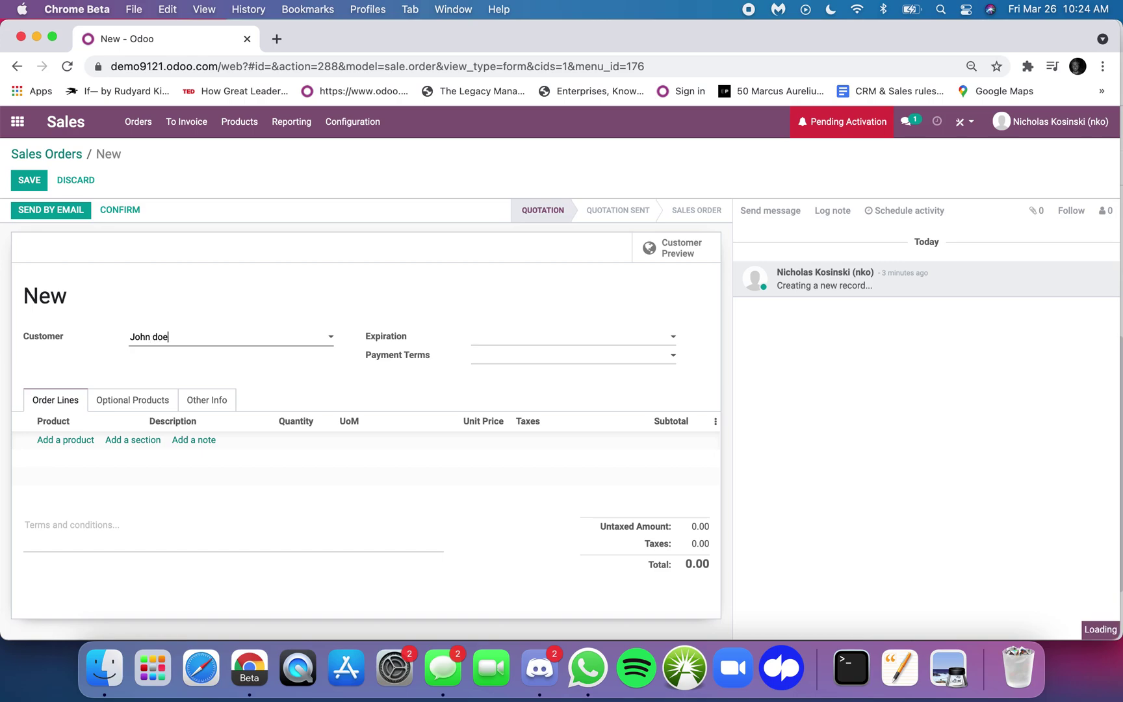
key(BackSpace)
key(BackSpace)
key(BackSpace)
text(Doe)
click(214, 359)
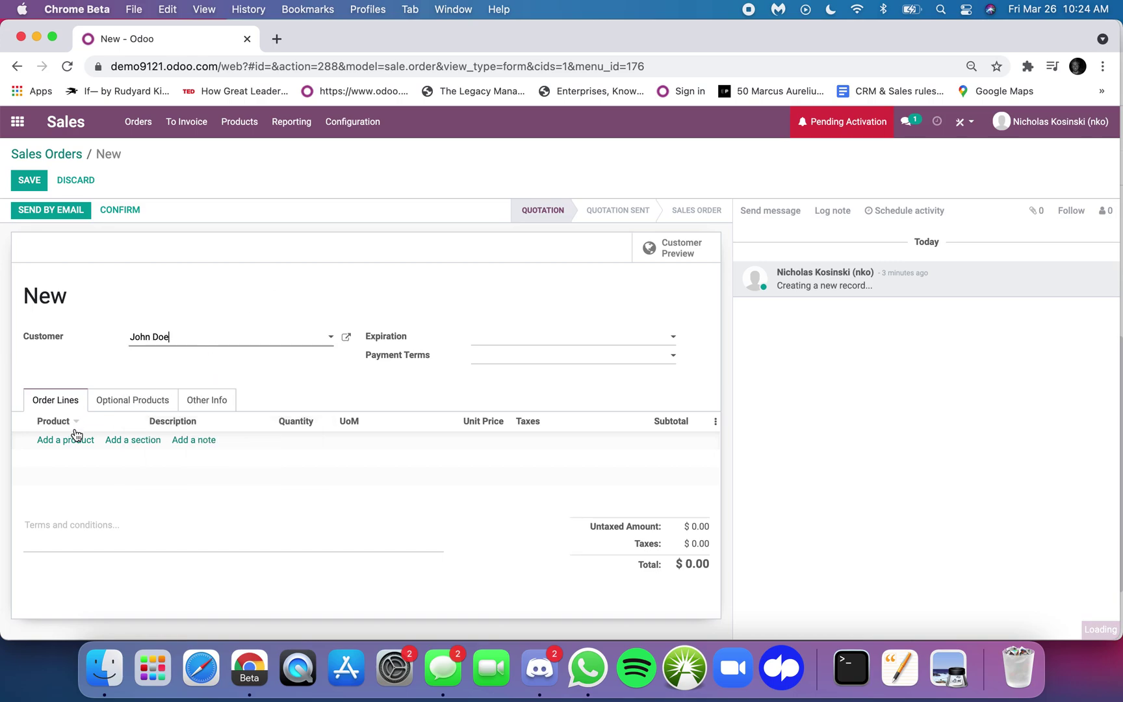
click(78, 440)
click(89, 463)
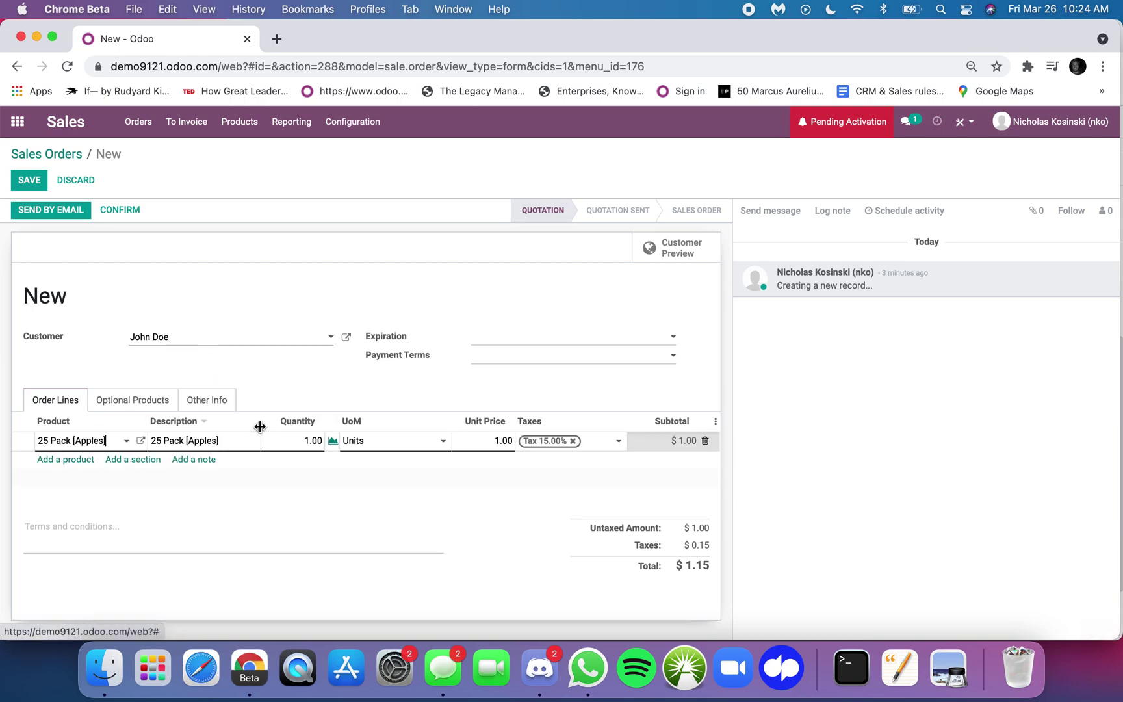
click(333, 441)
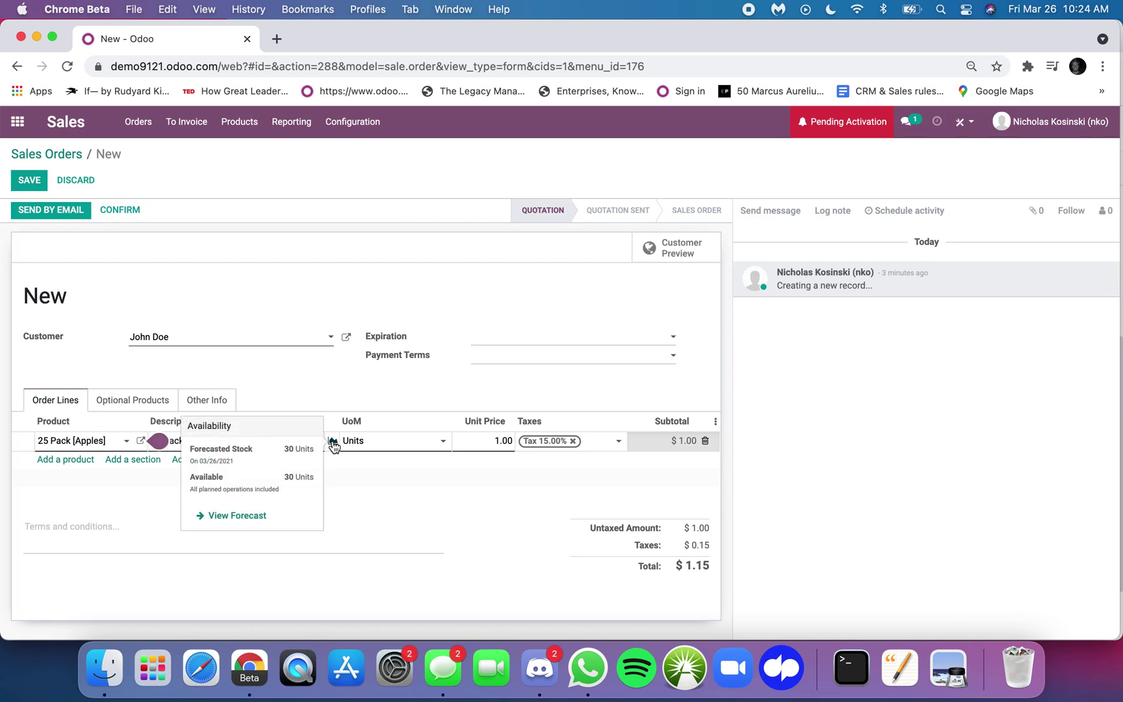
click(276, 372)
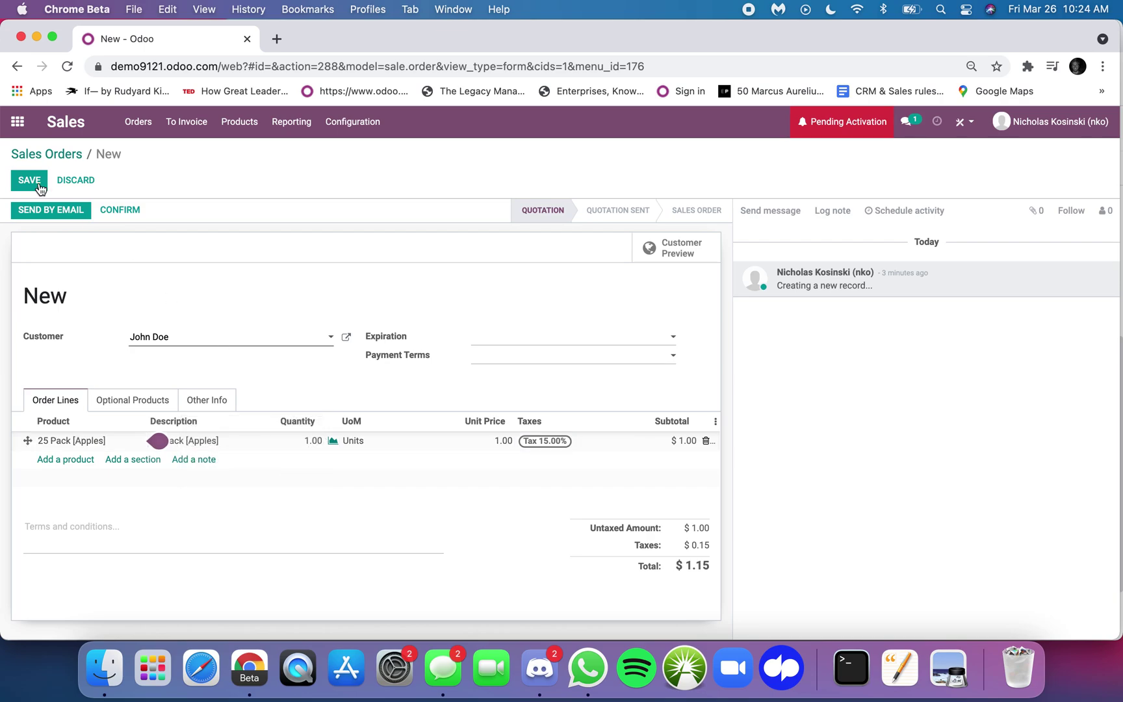
Save the quotation as S00001 without sending the quotation email
click(29, 182)
click(29, 180)
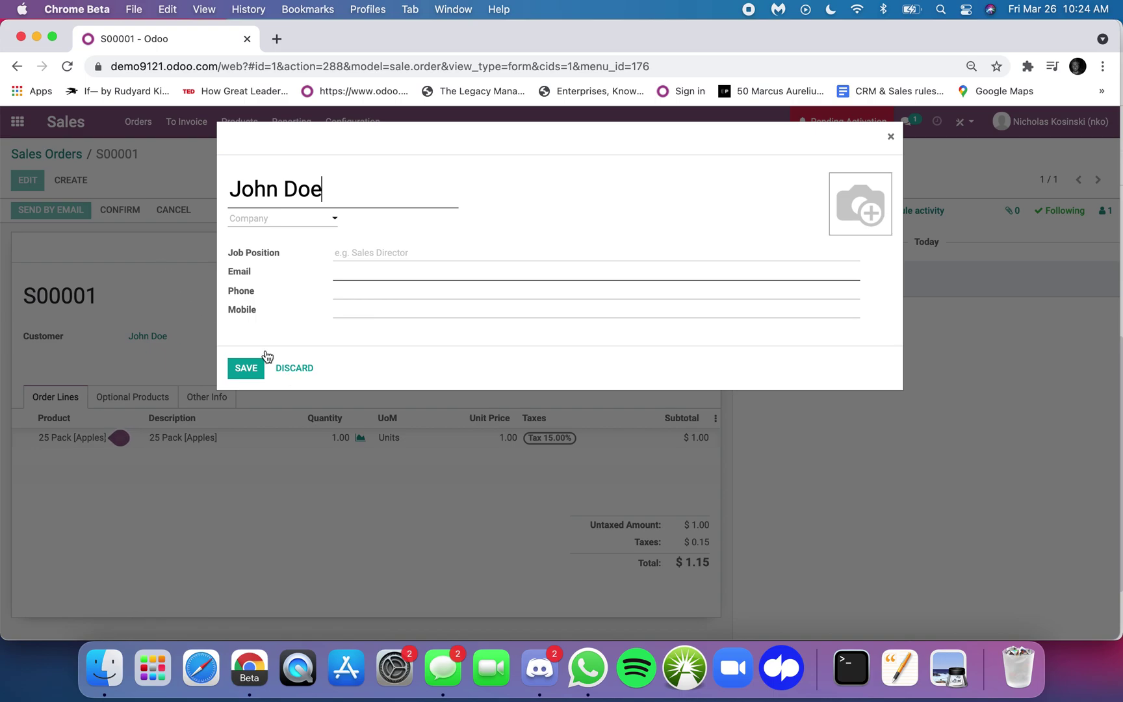
click(253, 364)
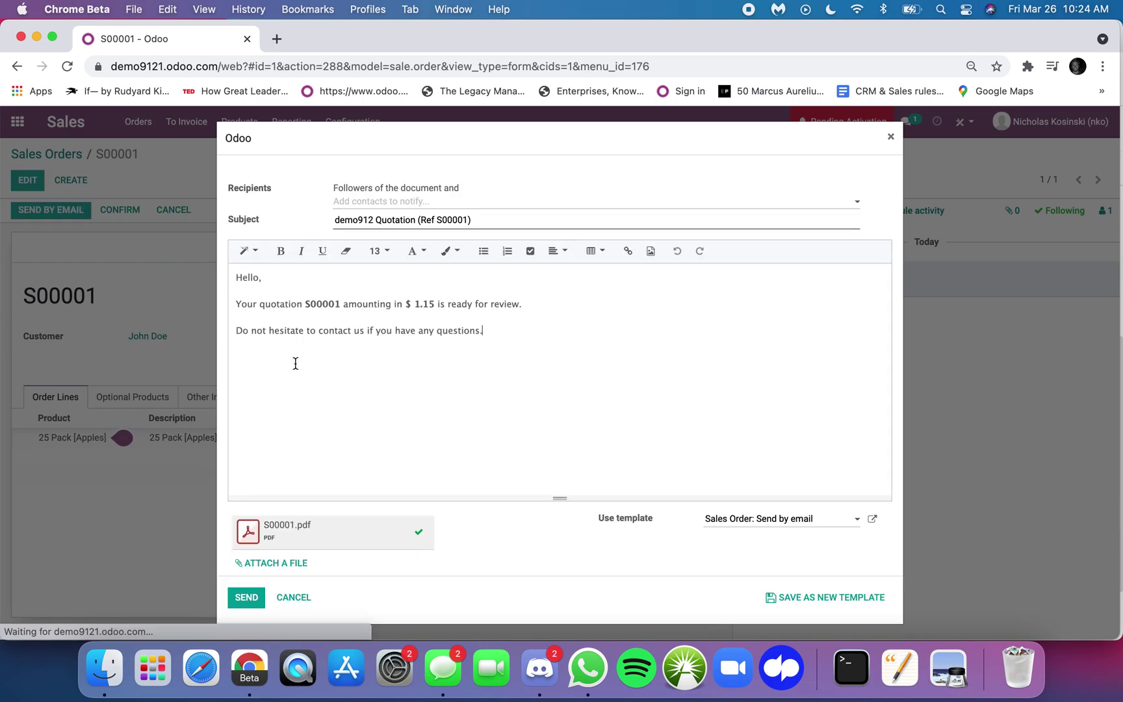
click(293, 597)
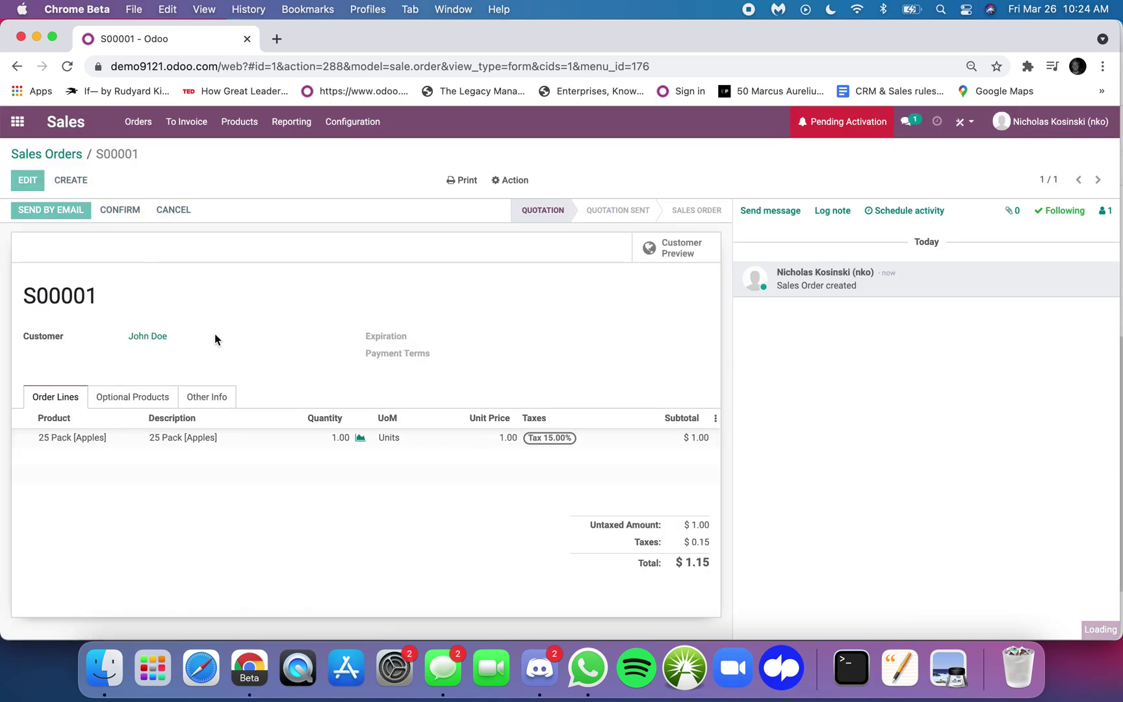
Confirm S00001 and validate its delivery WH/OUT/00001 as an immediate transfer
click(672, 251)
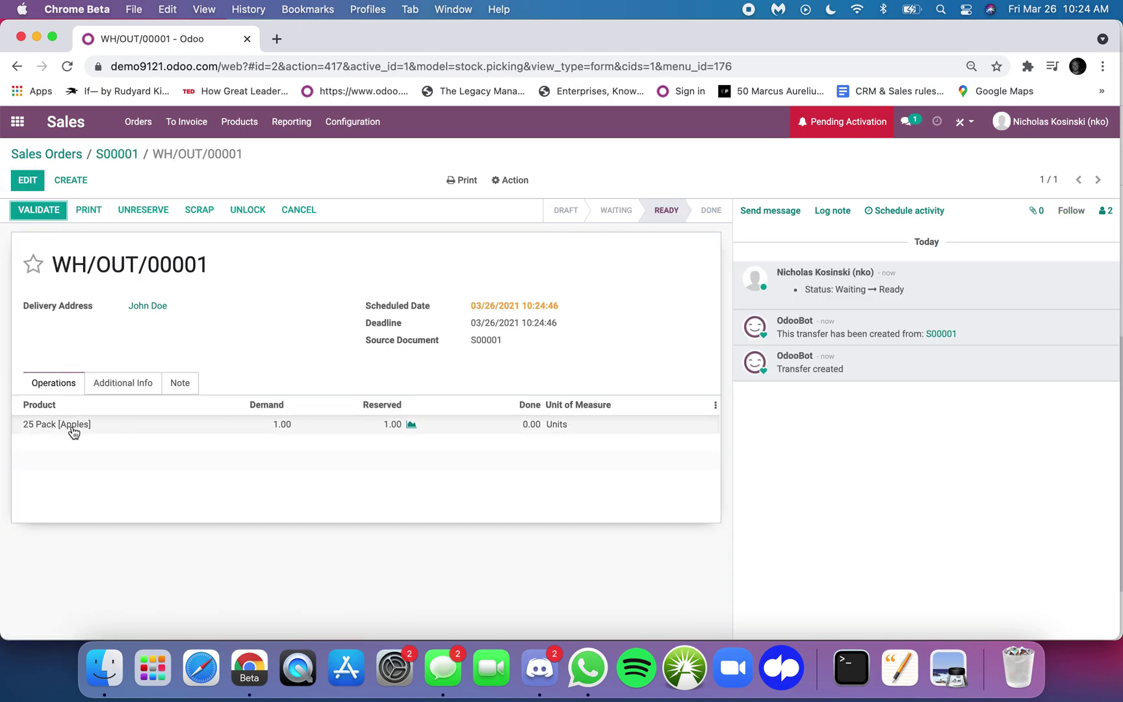
click(40, 210)
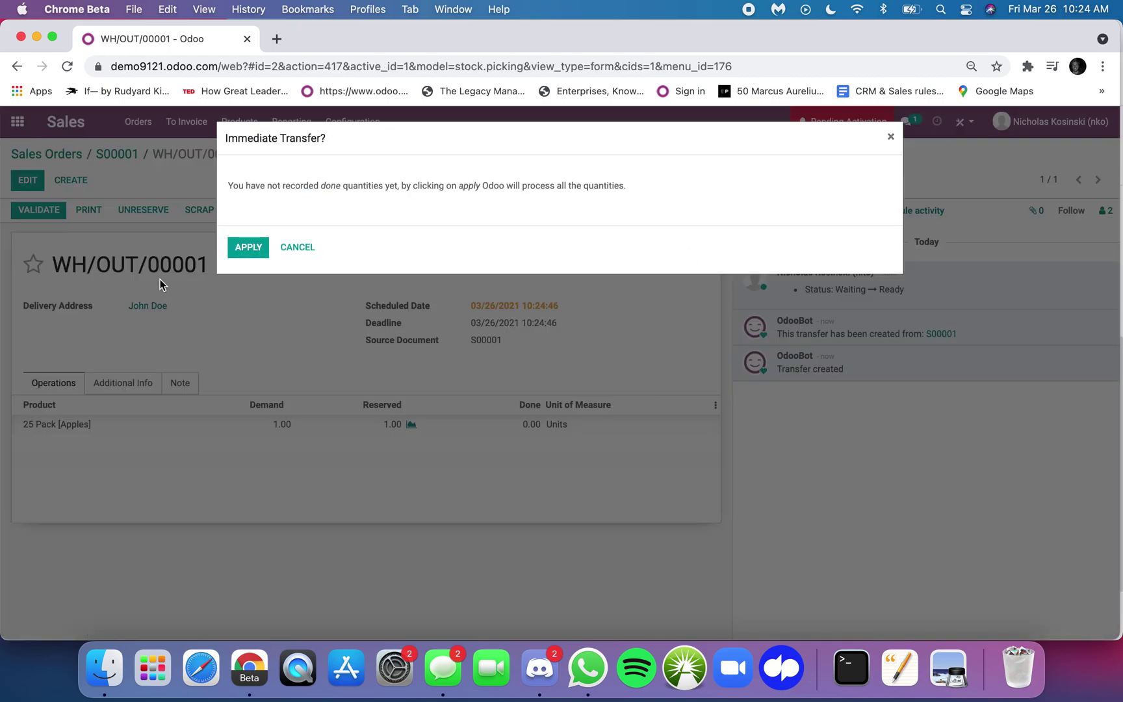
click(247, 247)
Open Inventory's Stock On Hand report and expand 25 Pack [Apples] (29) and Apple (250) in WH/Stock
click(17, 122)
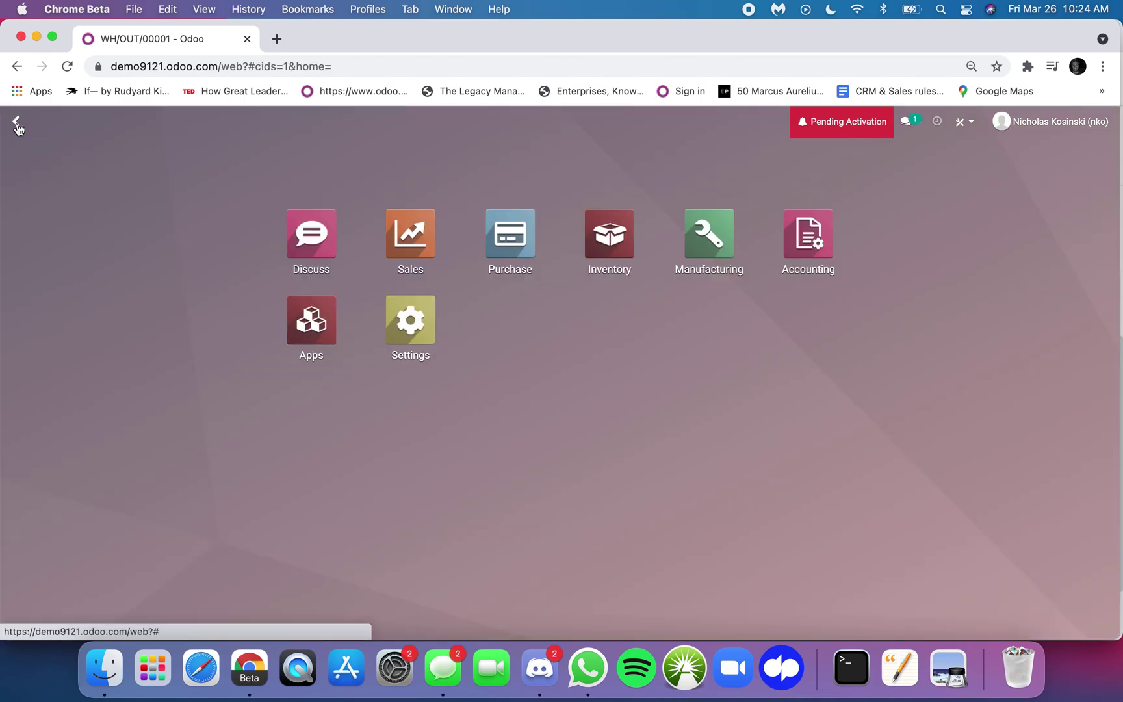
text(inve)
key(Return)
click(330, 123)
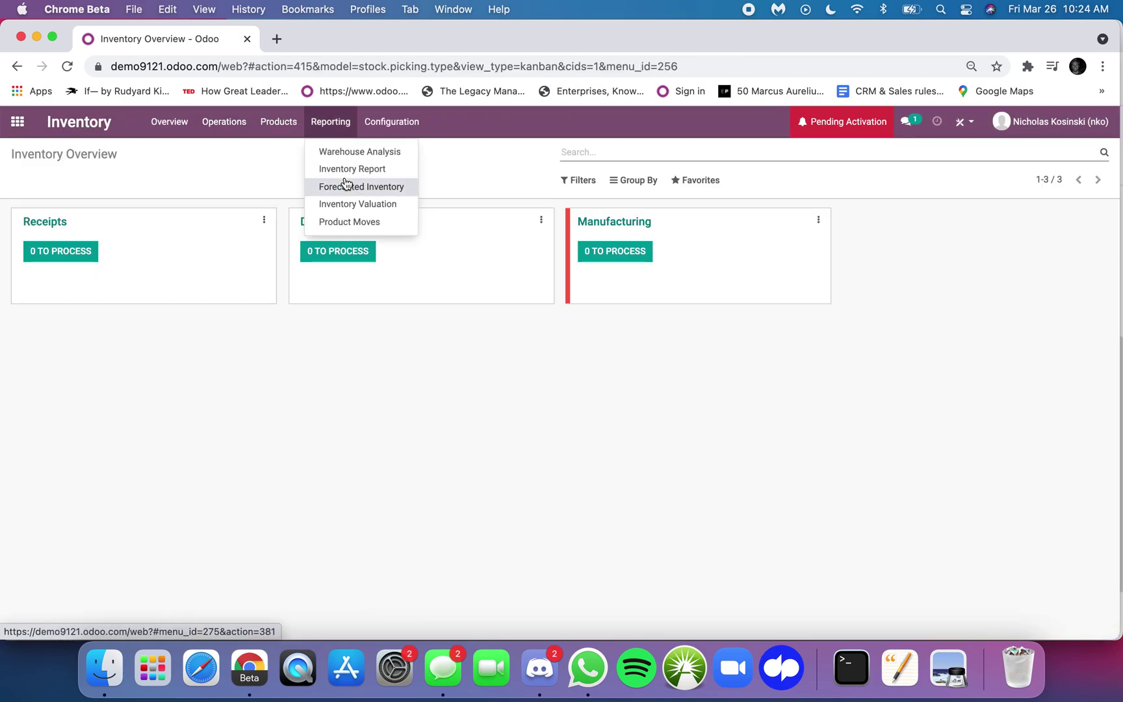
click(345, 185)
click(346, 129)
click(345, 157)
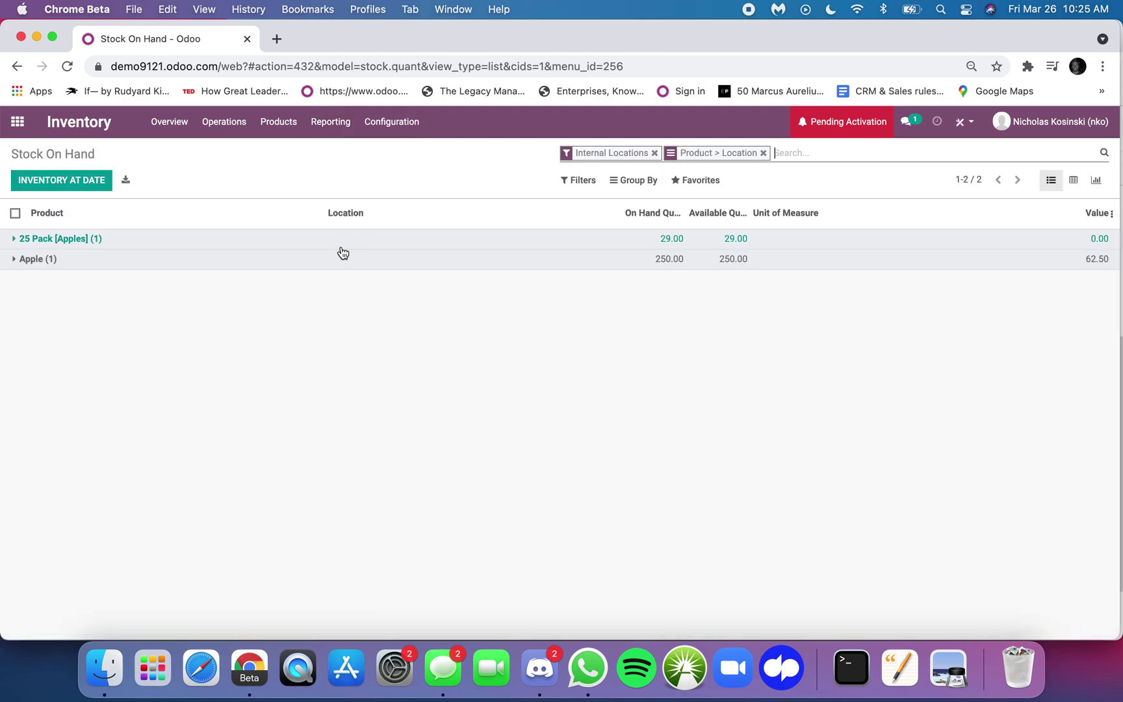
click(342, 245)
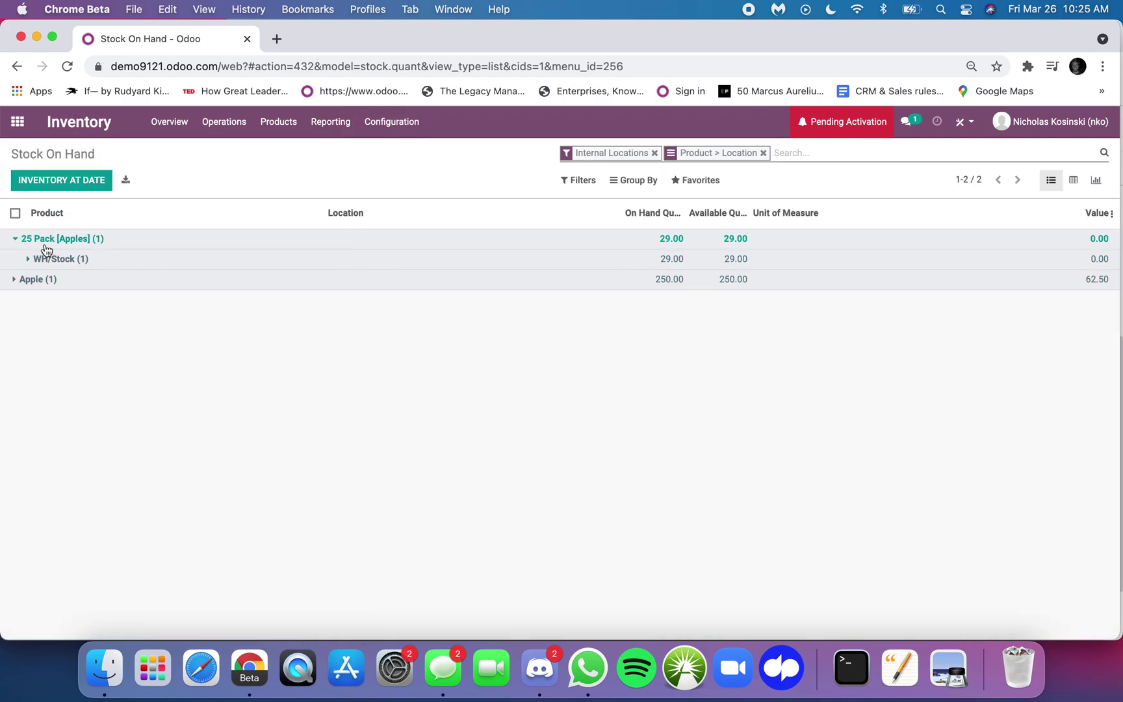
click(63, 288)
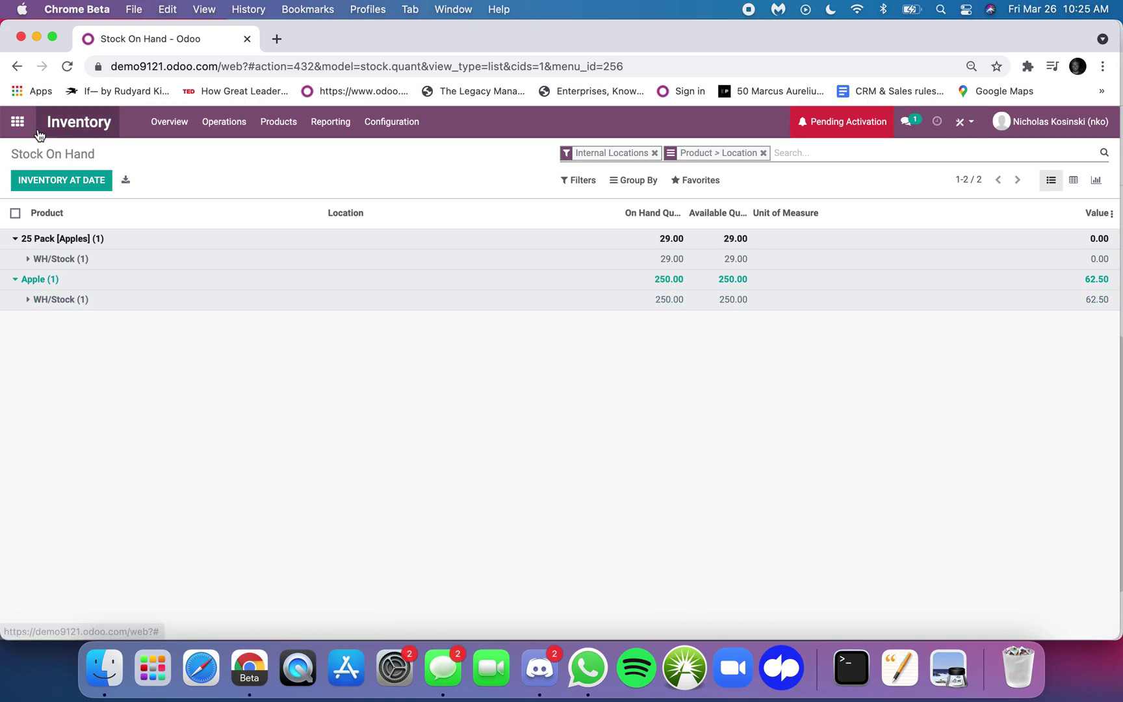